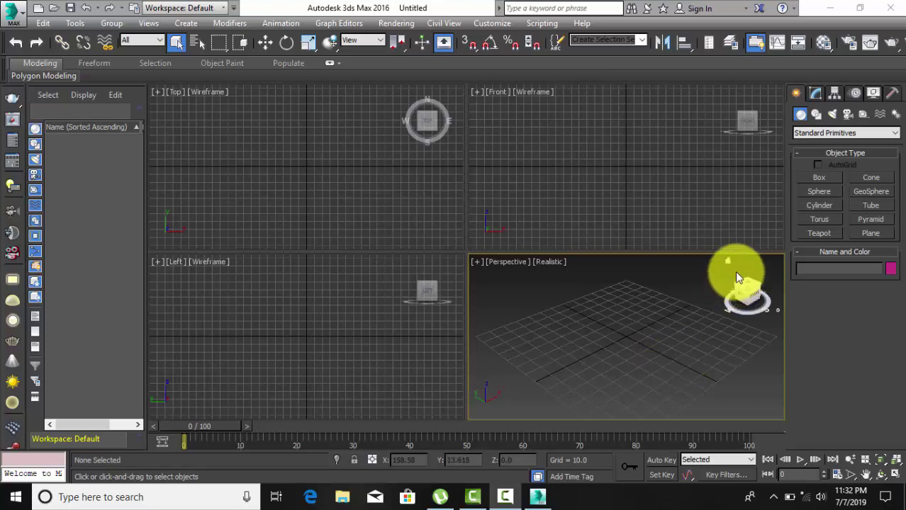
- Create a box about 41.8 long, 55.9 wide and 26.4 high in the middle of the Perspective viewport's grid
click(819, 178)
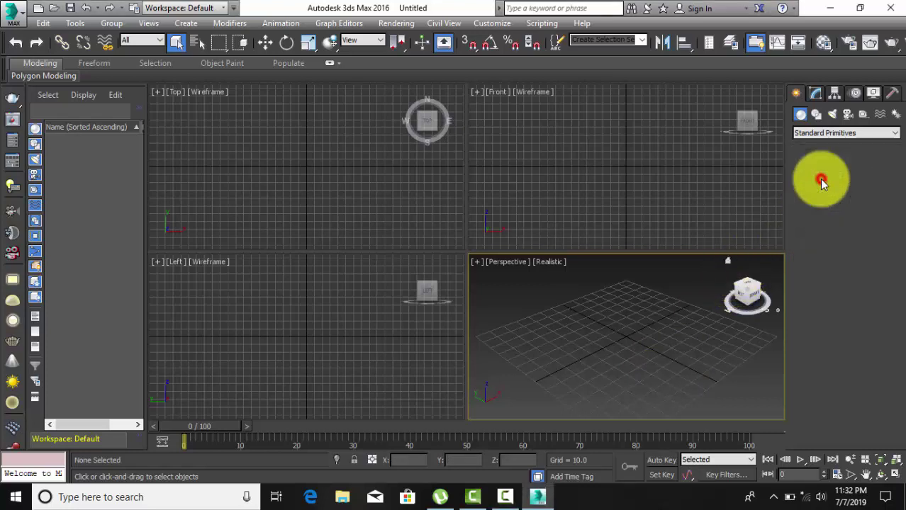
drag(590, 352, 681, 338)
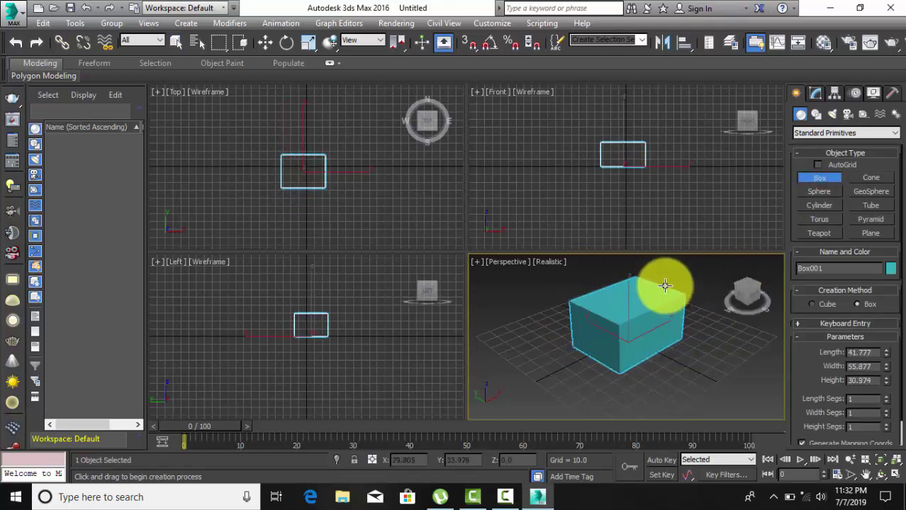
click(666, 296)
alt+middle_drag(636, 398, 604, 326)
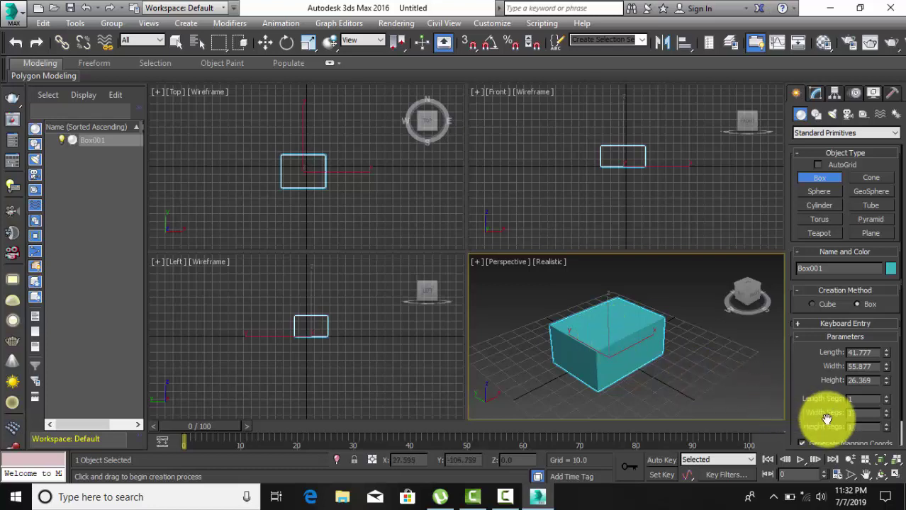
- Set the box's length segments to 4, width segments to 6 and height segments to 5
click(886, 397)
click(886, 397)
click(886, 397)
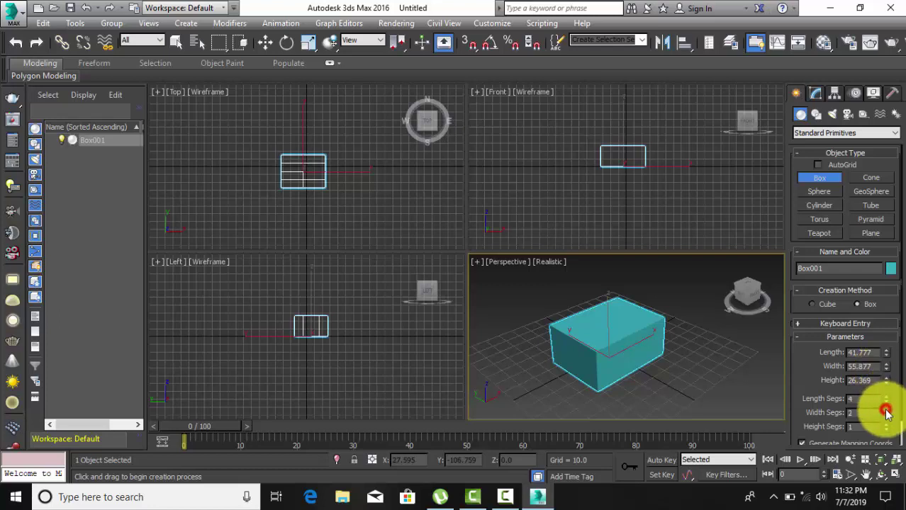
click(886, 410)
click(886, 410)
click(886, 409)
click(886, 410)
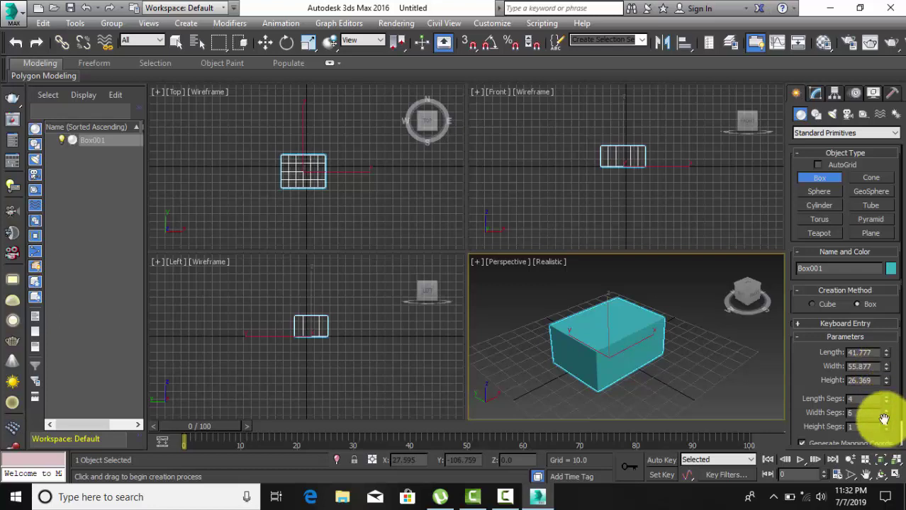
click(886, 424)
click(886, 424)
click(886, 424)
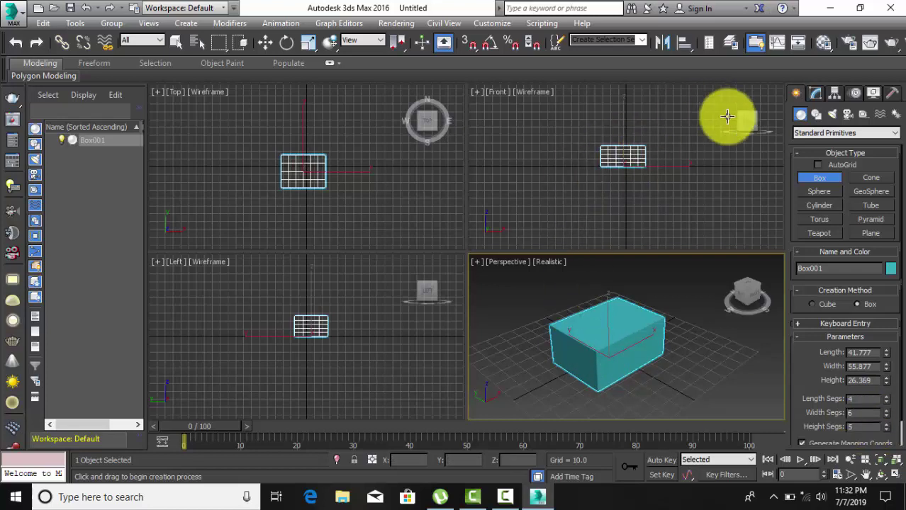
- Finish box creation and display Edged Faces in the Perspective viewport
scroll(633, 158, up, 5)
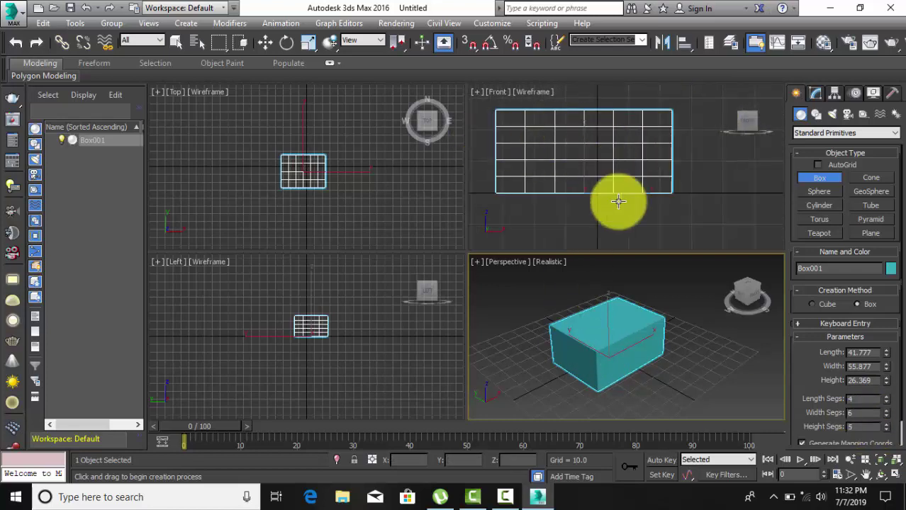
scroll(574, 347, up, 4)
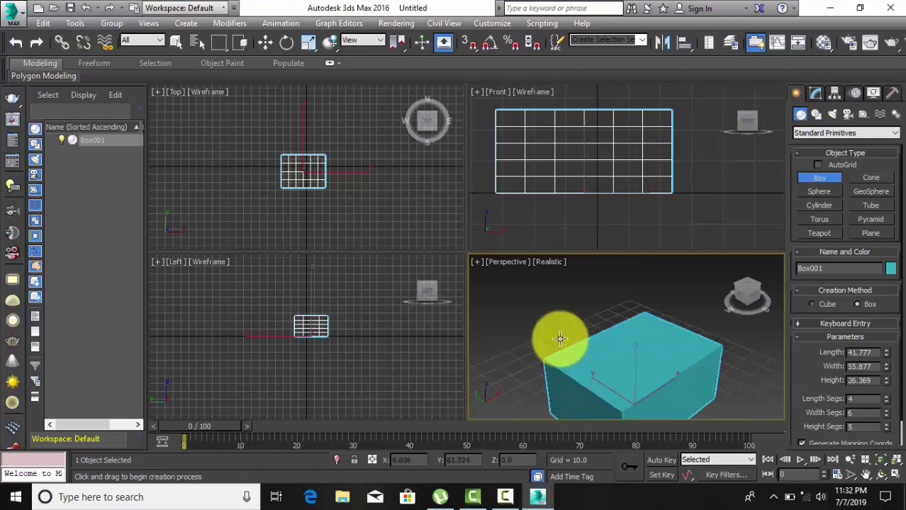
right_click(560, 312)
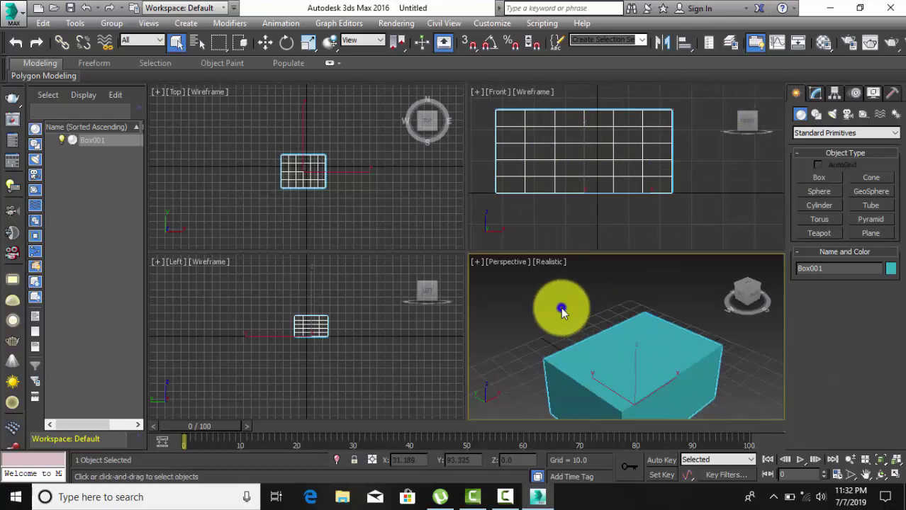
click(549, 262)
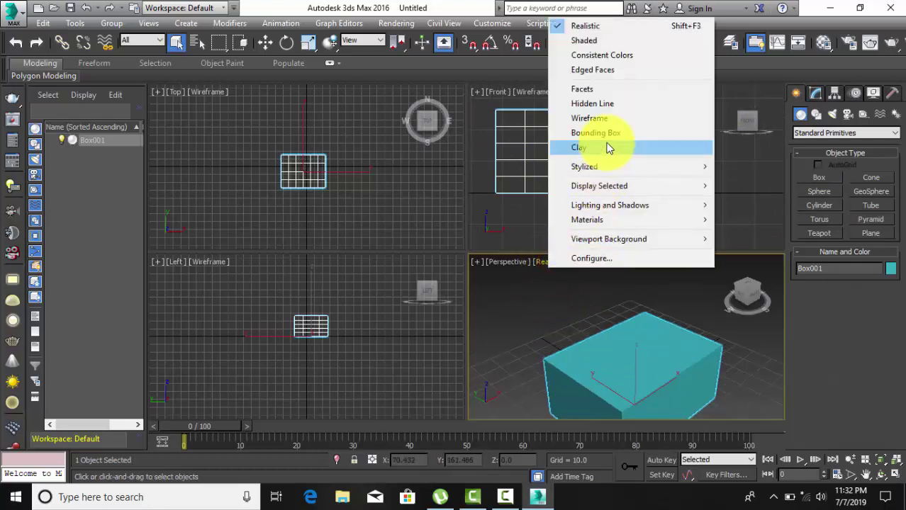
click(599, 69)
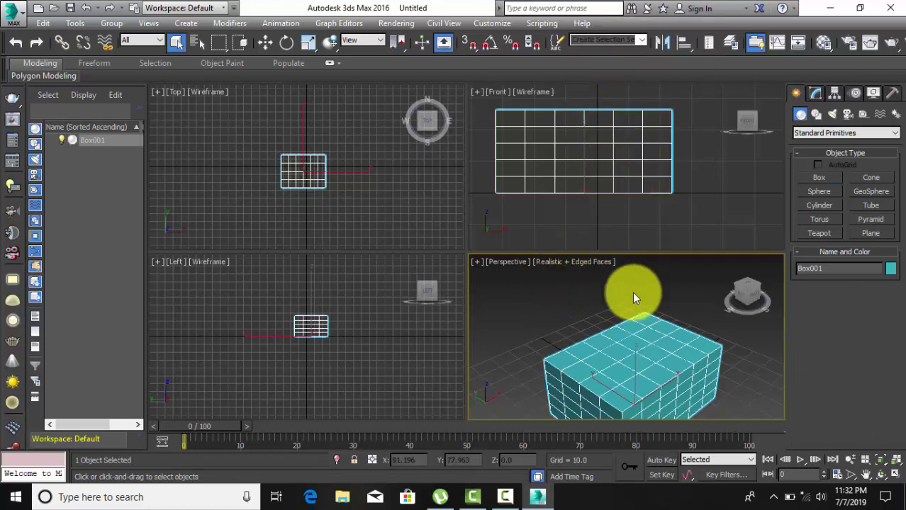
- Convert the box to an Editable Poly
alt+middle_drag(632, 292, 631, 269)
alt+middle_drag(633, 306, 631, 284)
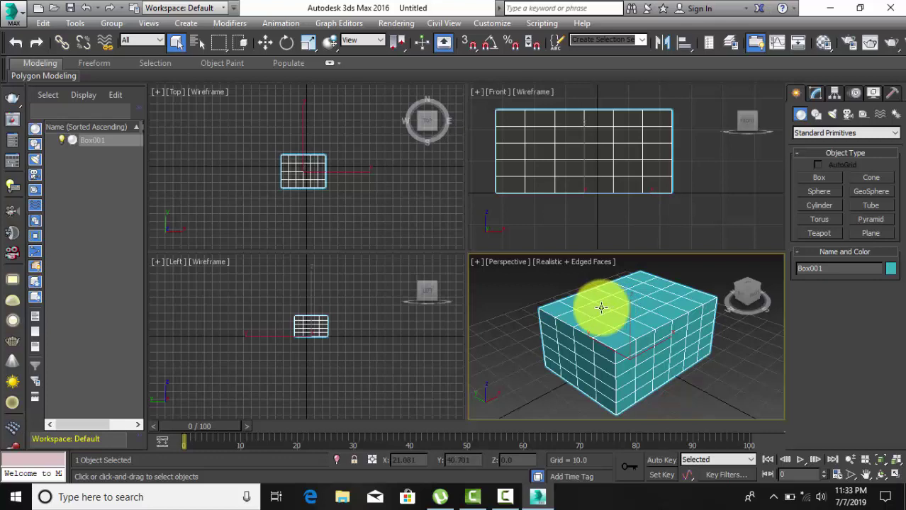
right_click(599, 280)
mouse_move(637, 418)
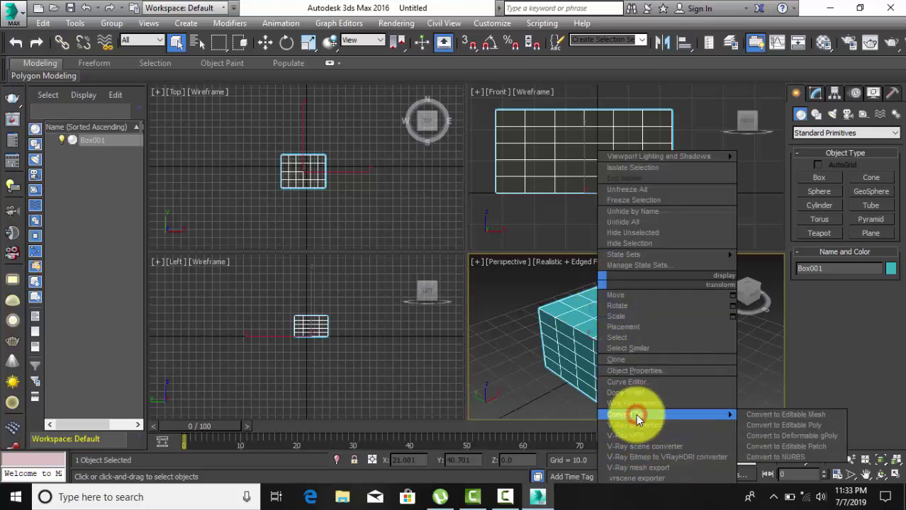
click(772, 425)
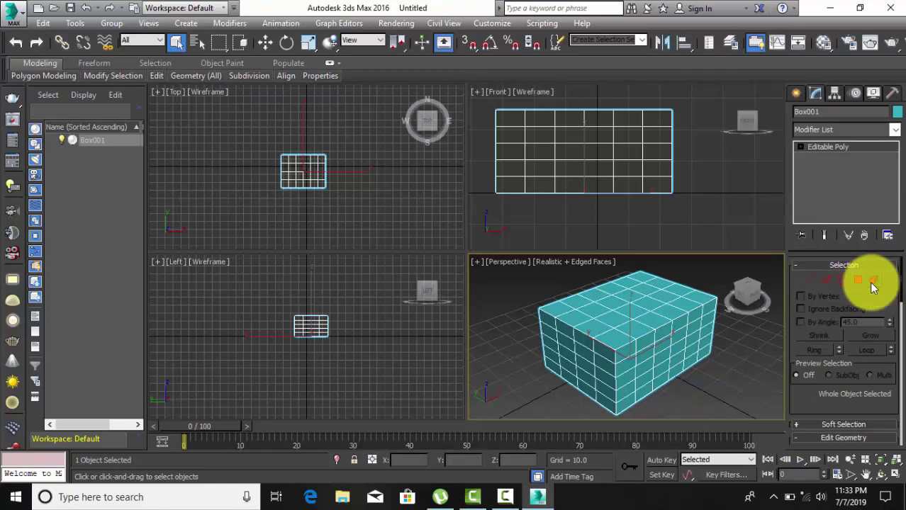
- Select a vertex in the middle of the box's top face at Vertex level and maximize the Perspective viewport
click(813, 281)
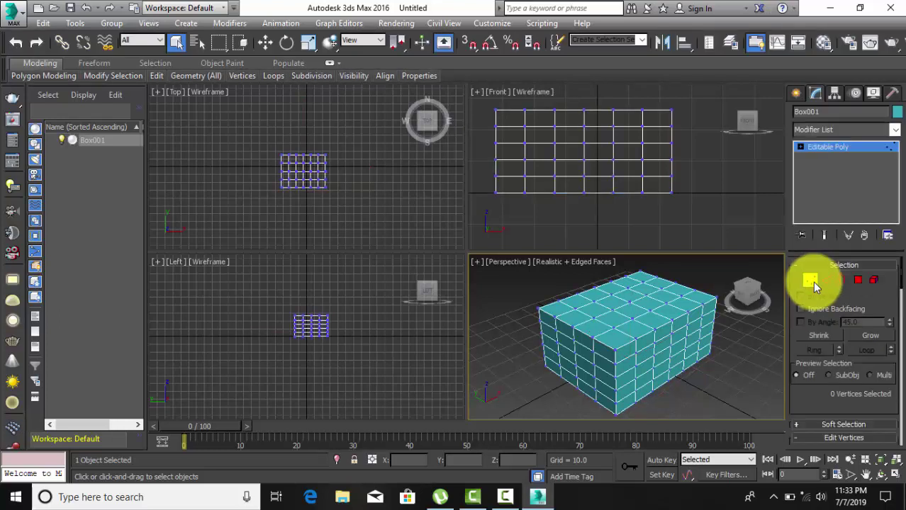
click(628, 304)
scroll(624, 309, up, 5)
scroll(624, 310, up, 3)
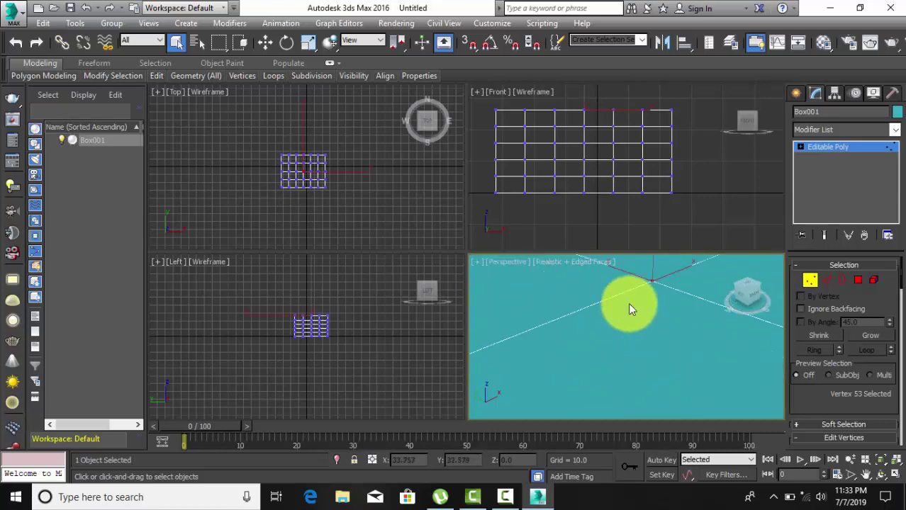
scroll(635, 300, down, 8)
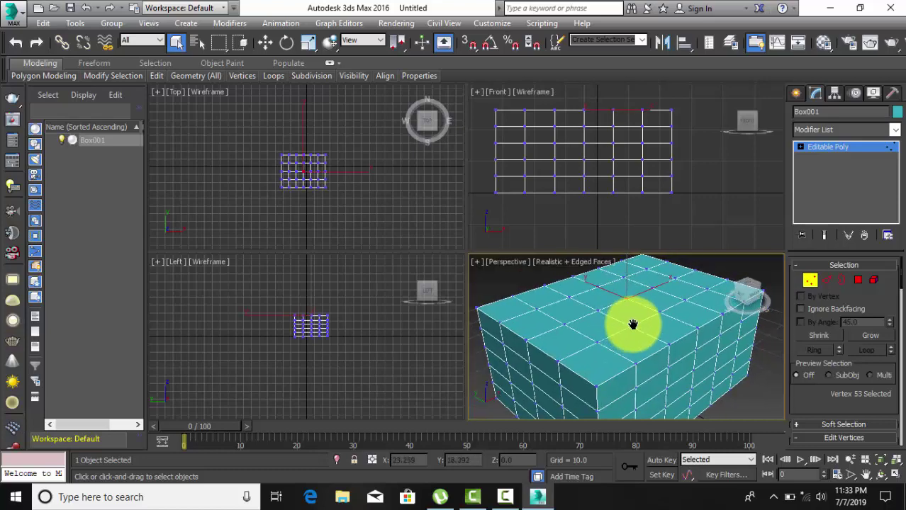
scroll(657, 354, down, 2)
scroll(653, 340, up, 2)
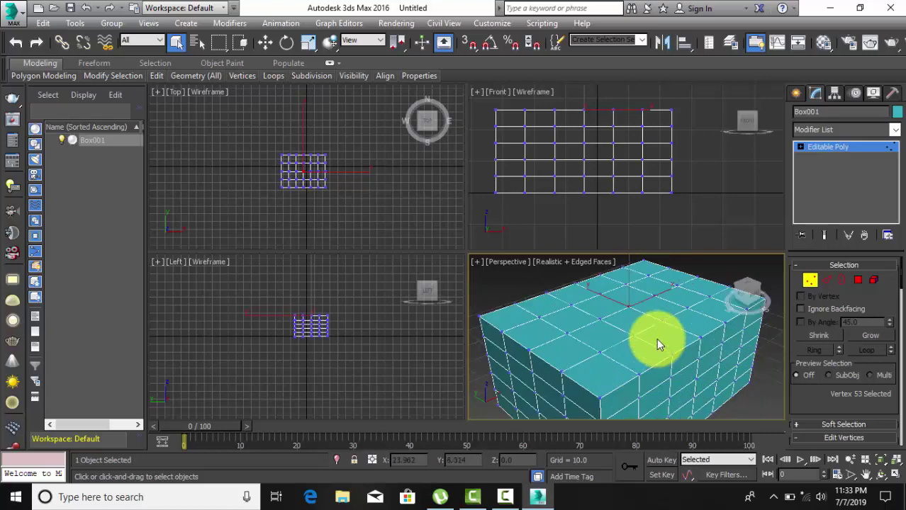
middle_drag(653, 339, 645, 340)
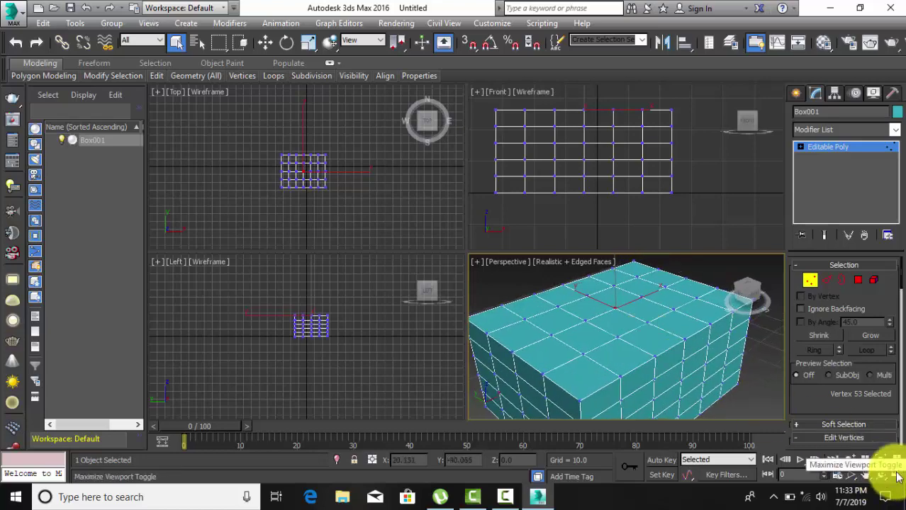
click(896, 476)
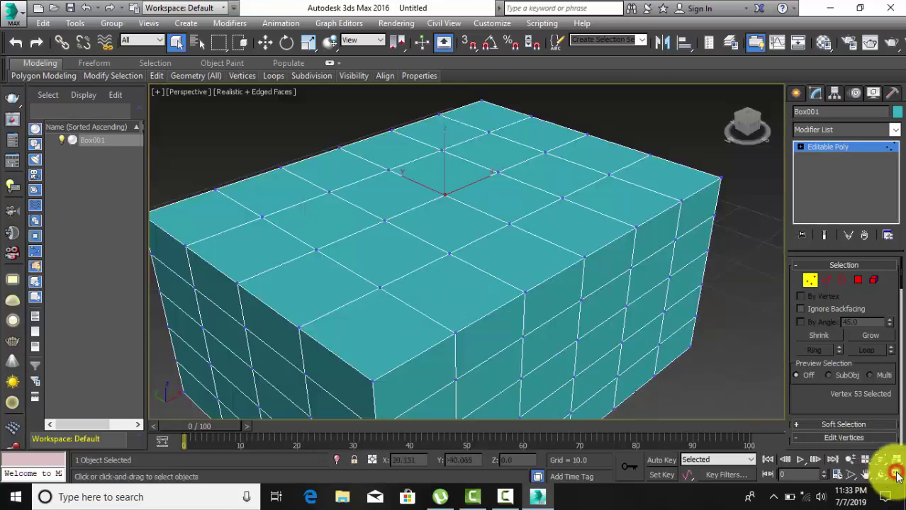
- Try raising the selected top-face vertex along Z into a peak with the Move tool, and undo the move
click(265, 44)
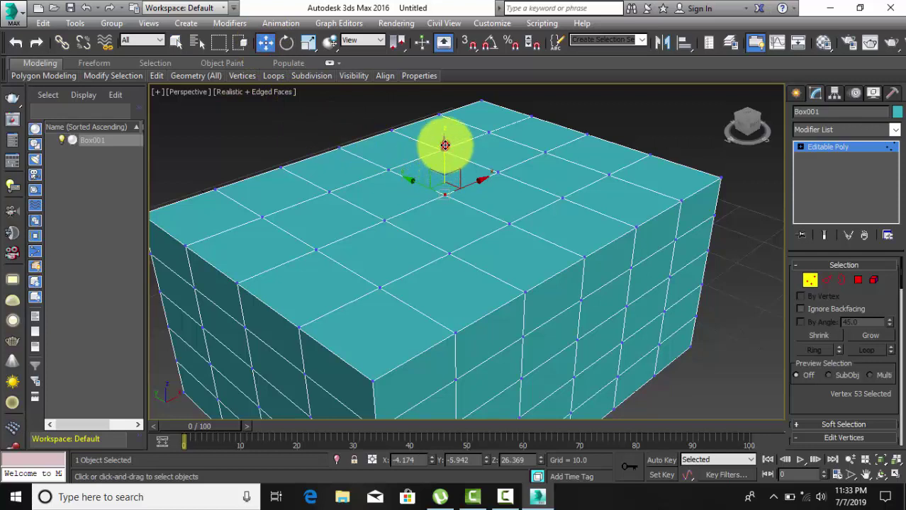
drag(441, 144, 443, 61)
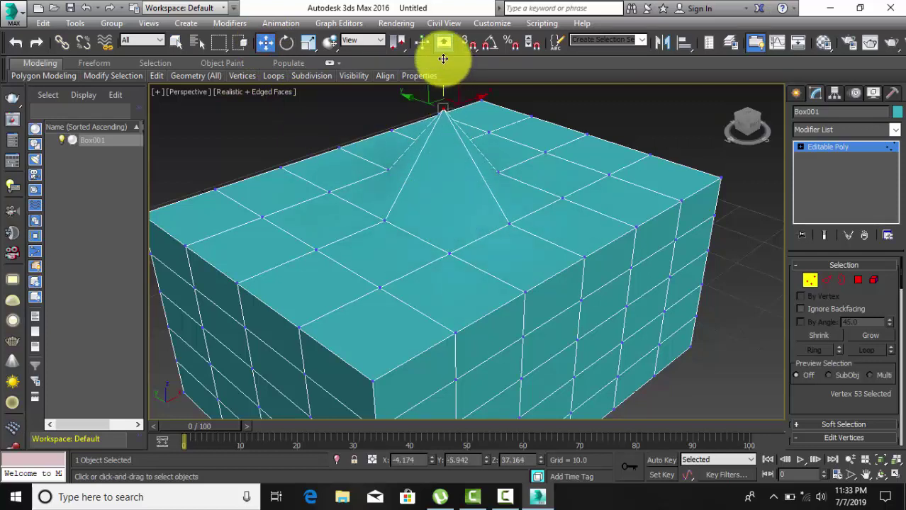
key(ctrl+z)
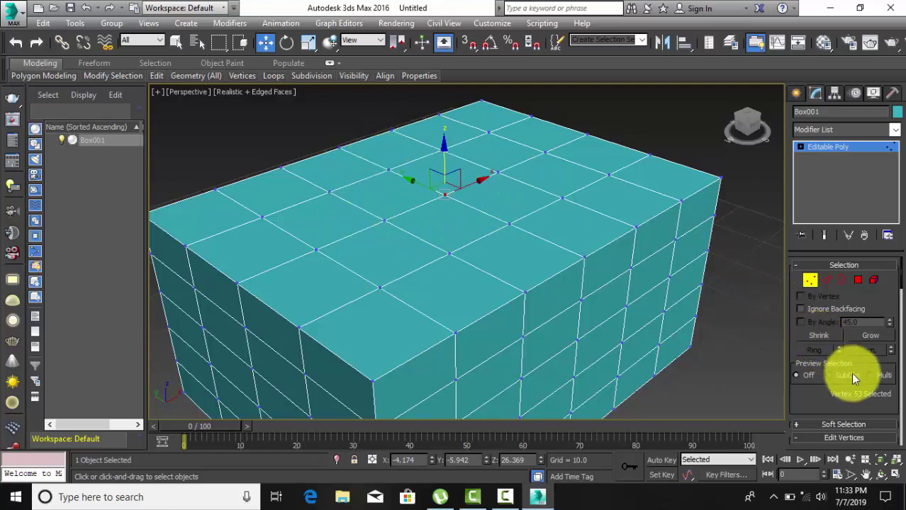
- Grow the vertex selection four times around the top-face vertex and try moving the selected vertices along Z
click(869, 339)
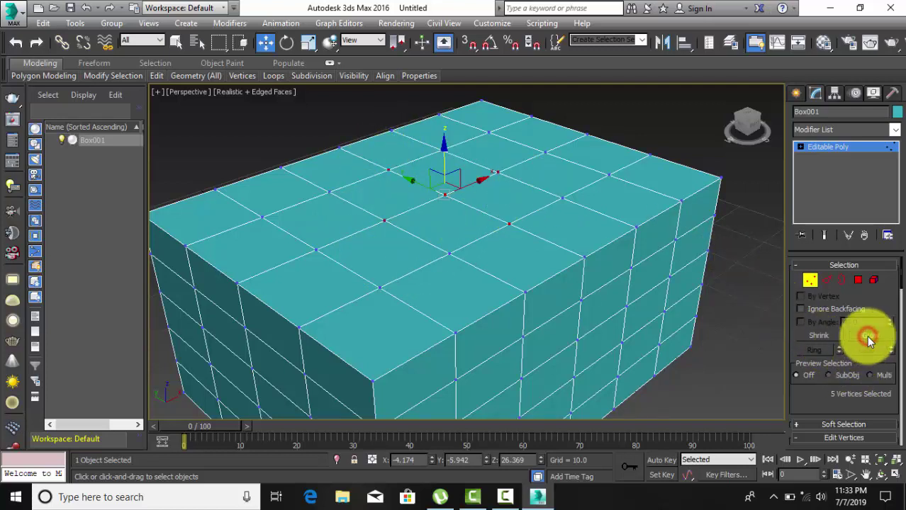
click(869, 339)
click(869, 338)
click(869, 339)
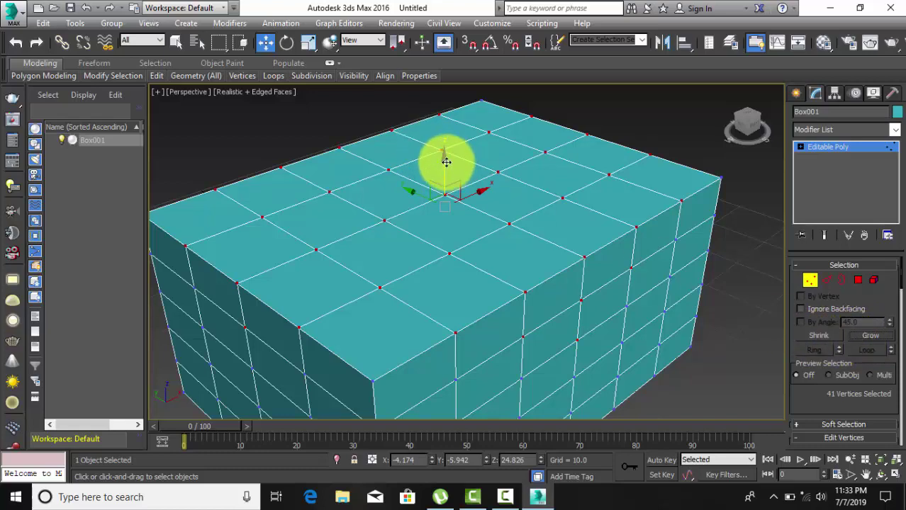
drag(441, 154, 466, 242)
right_click(465, 241)
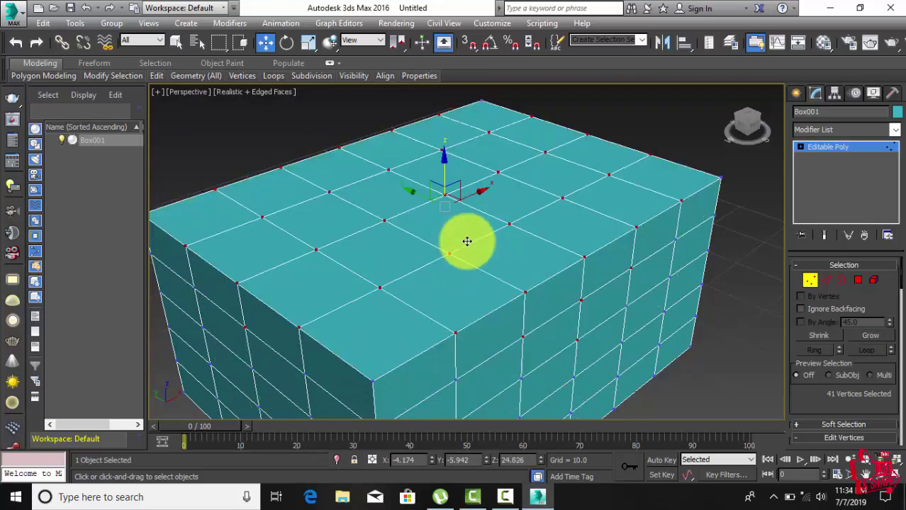
- Shrink the vertex selection until no vertices remain selected
click(816, 335)
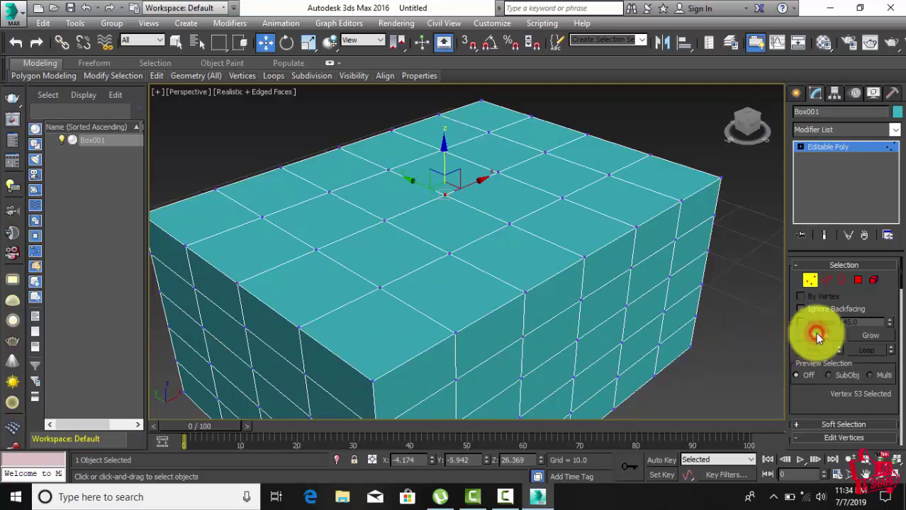
click(815, 332)
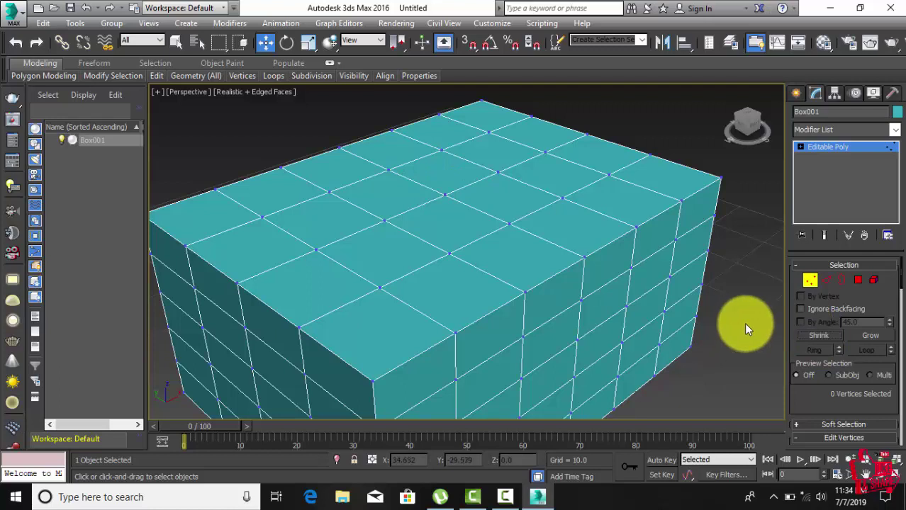
- Switch to Edge level and select a single edge in the middle of the box's top face
click(827, 280)
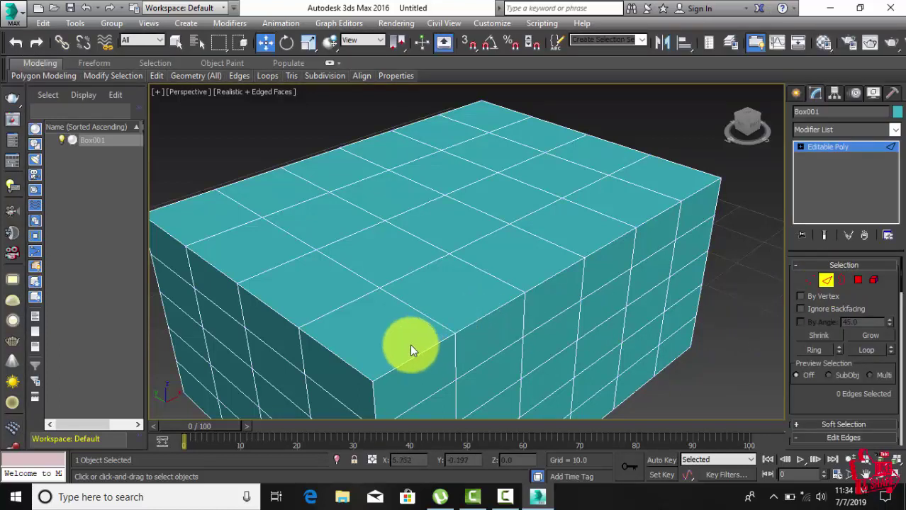
click(420, 309)
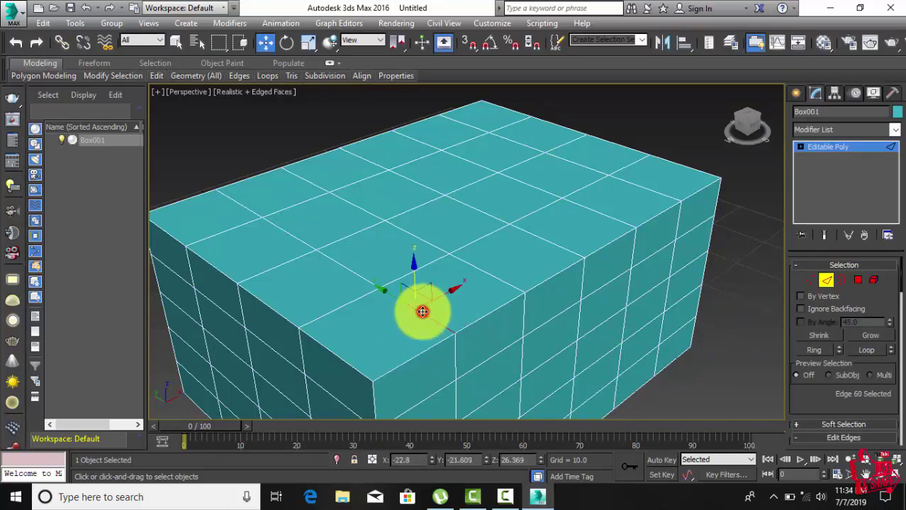
click(501, 283)
scroll(505, 278, down, 3)
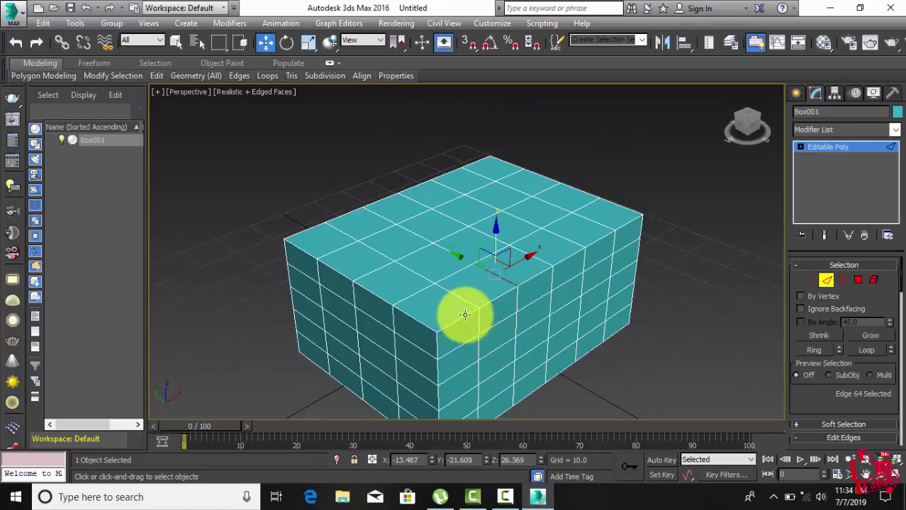
click(476, 230)
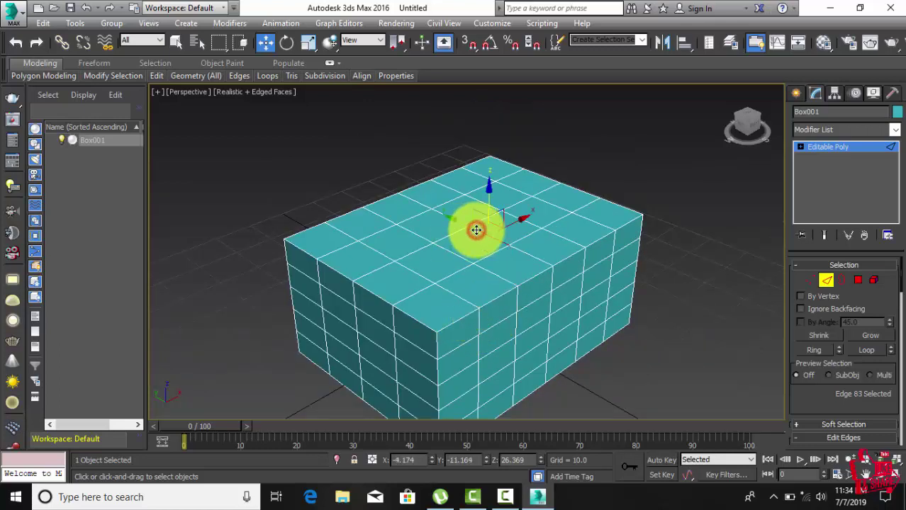
- Grow the edge selection twice, try lowering the edges along Z, then undo the move and clear the selection
click(869, 334)
click(869, 334)
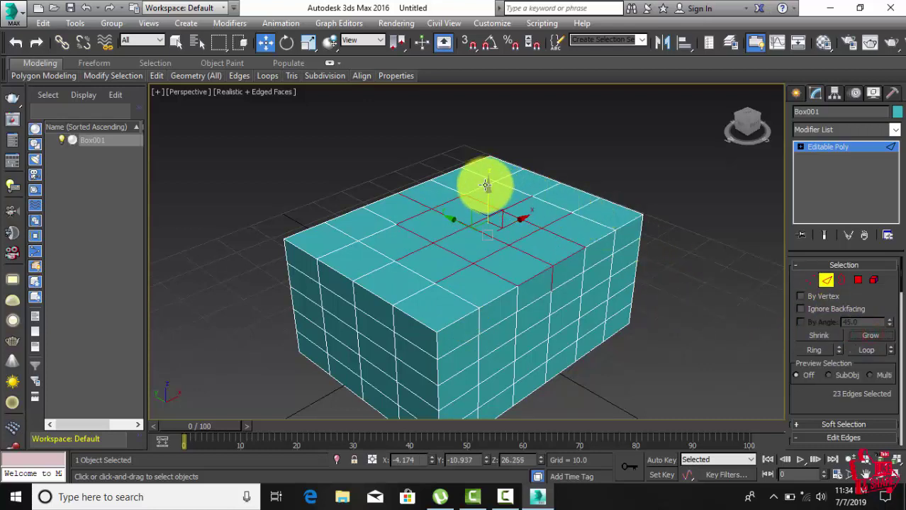
drag(489, 183, 493, 271)
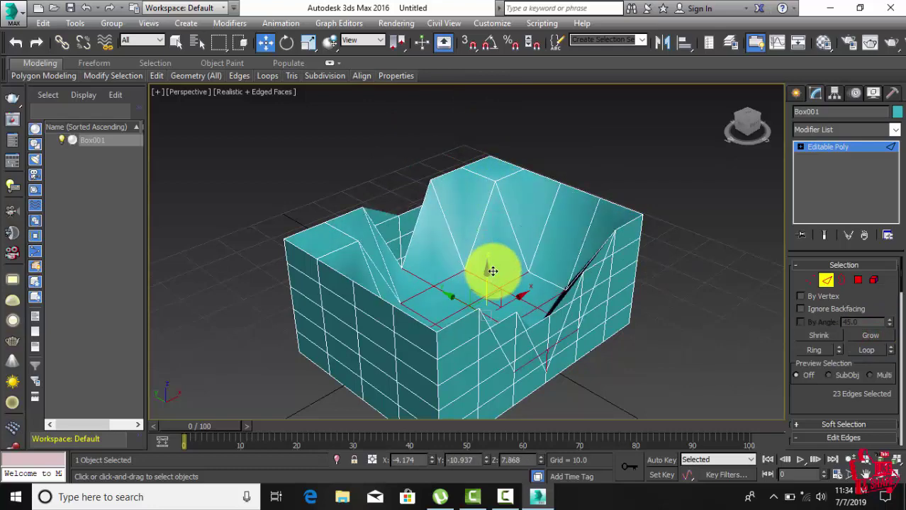
key(ctrl+z)
click(668, 227)
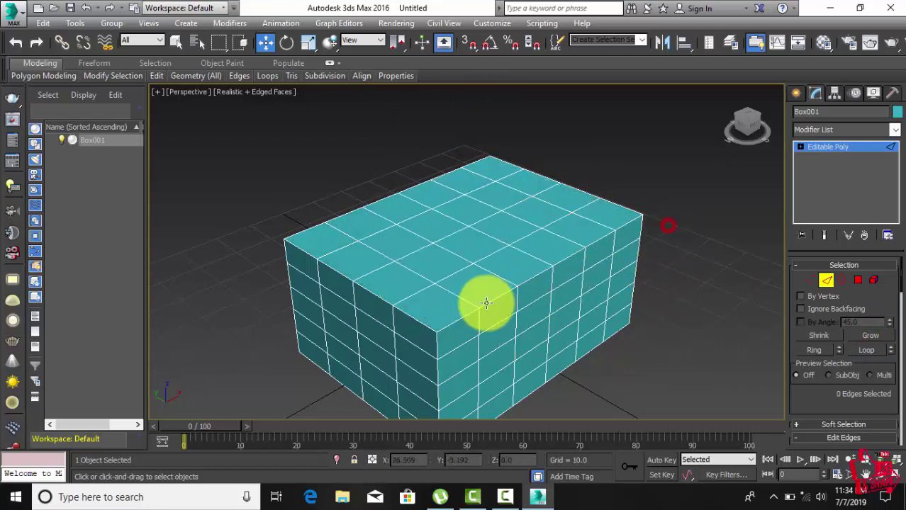
- Select a top-face front edge near the corner, extend it with Loop, try moving the edges outward along Y, then undo the move
click(465, 320)
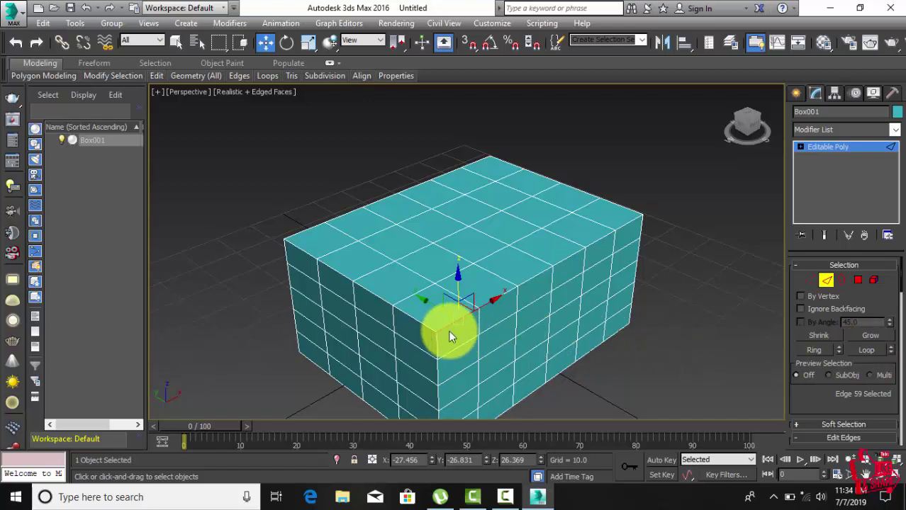
click(868, 350)
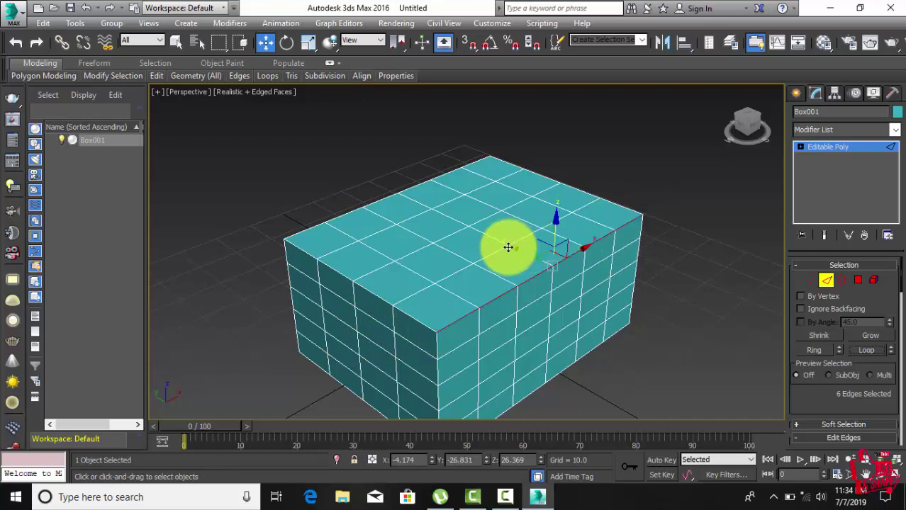
drag(513, 248, 638, 319)
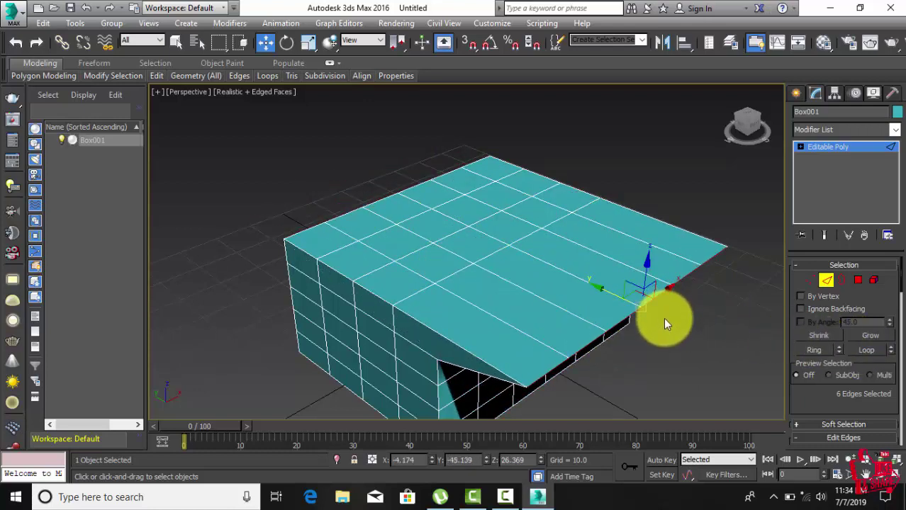
key(ctrl+z)
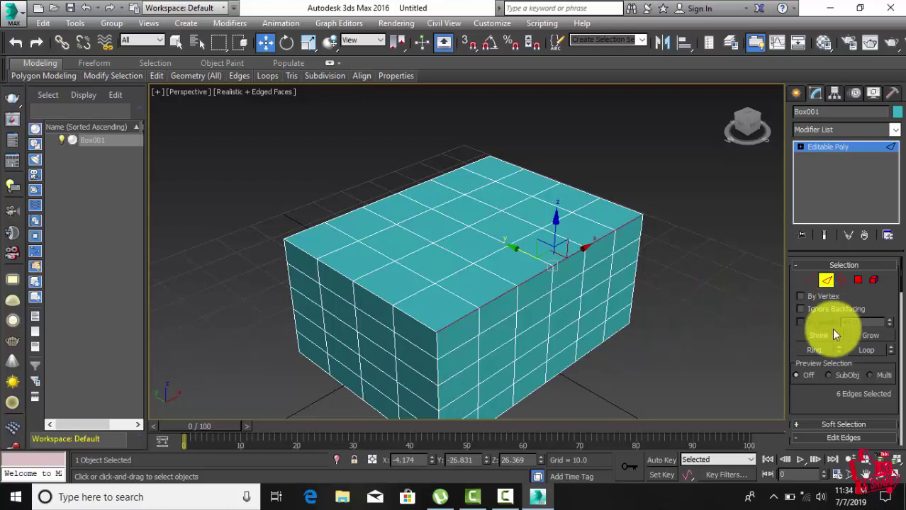
- Select an edge in the middle of the top face, extend it with Ring, try lowering along Z, then undo and clear the selection
click(496, 241)
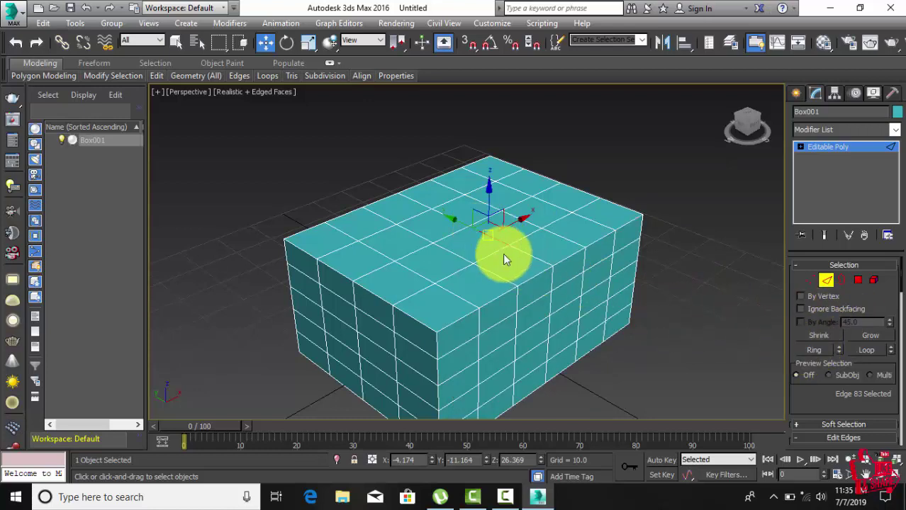
click(821, 348)
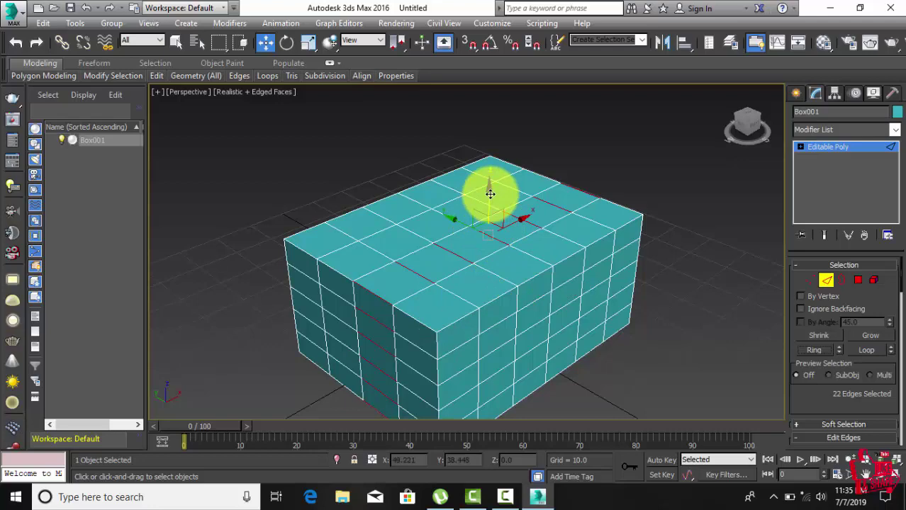
drag(489, 183, 498, 268)
alt+middle_drag(498, 269, 395, 297)
key(ctrl+z)
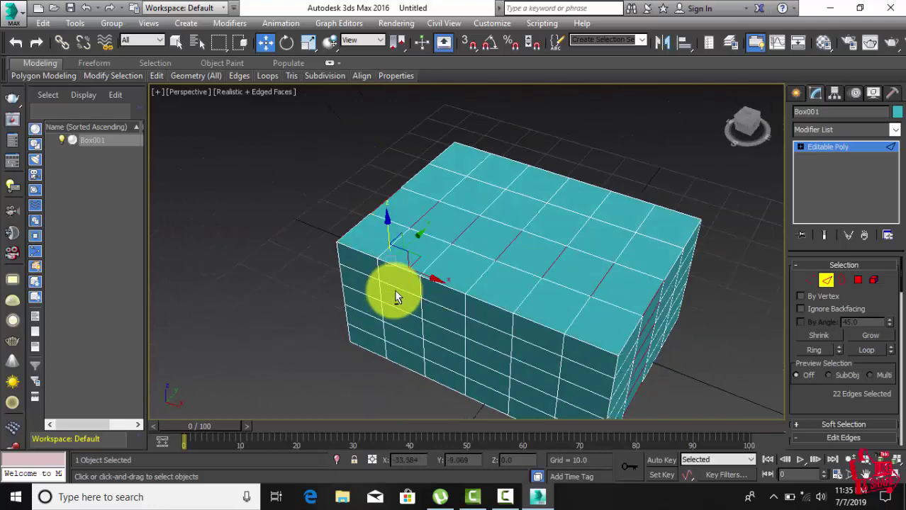
click(699, 279)
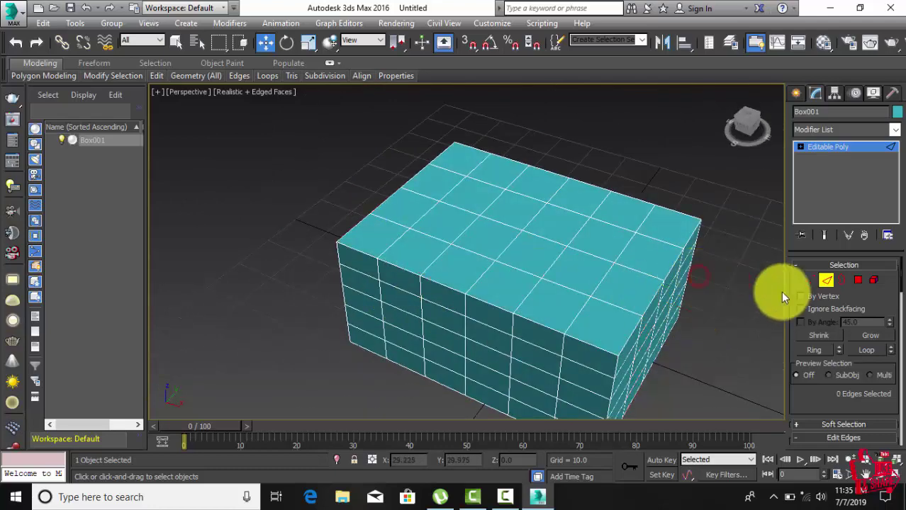
- Switch to Polygon level and select a single polygon near the middle of the box's top face
click(842, 281)
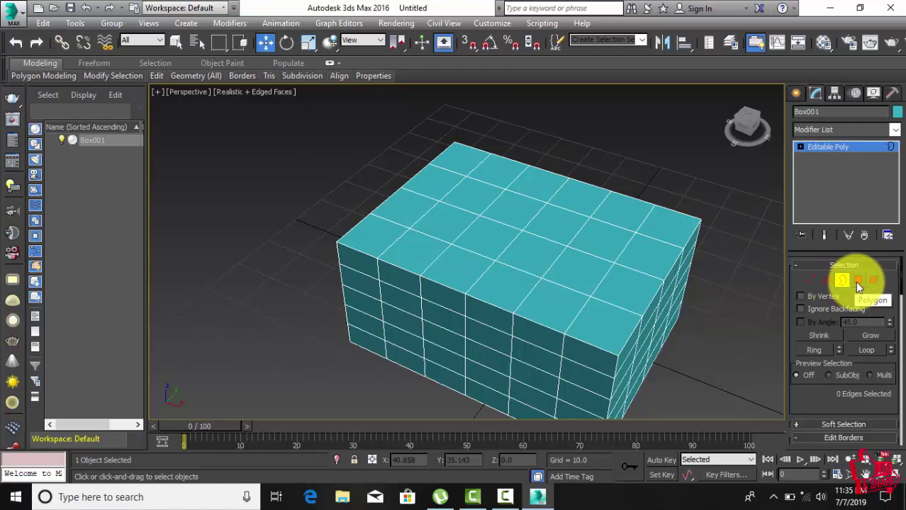
click(858, 281)
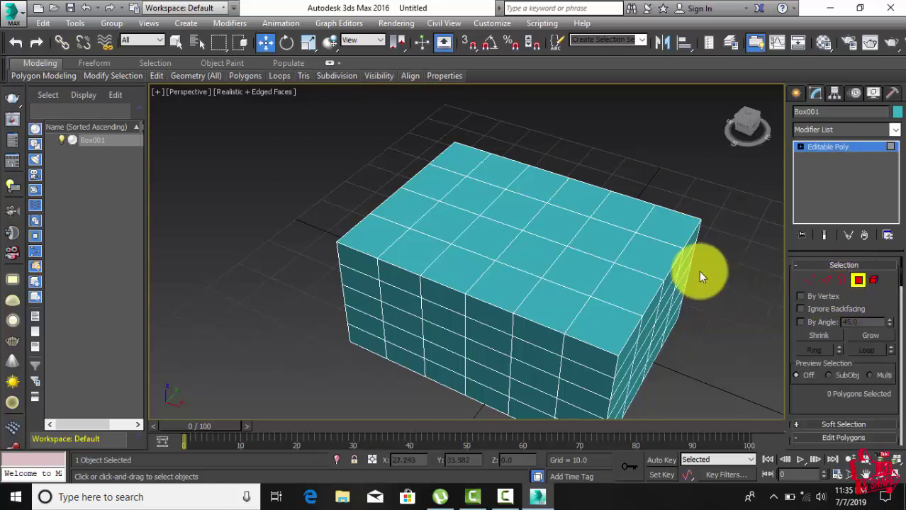
click(525, 251)
click(599, 237)
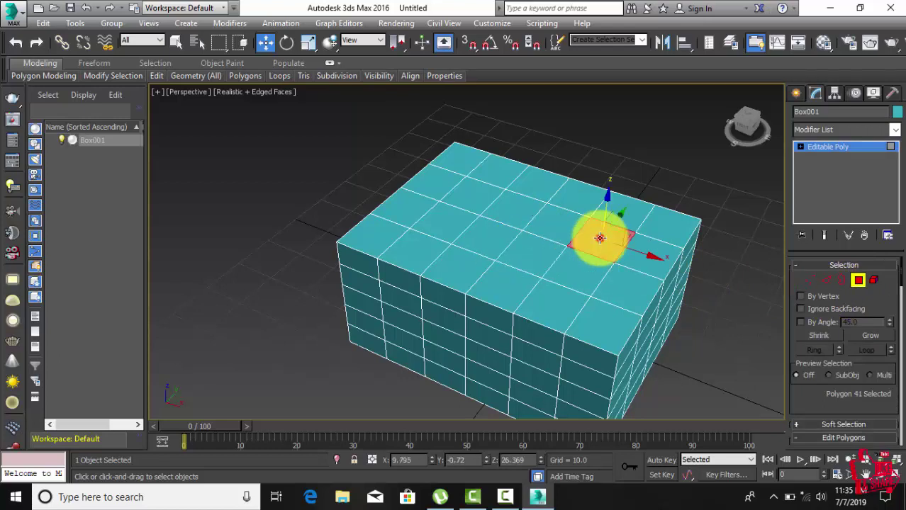
click(550, 225)
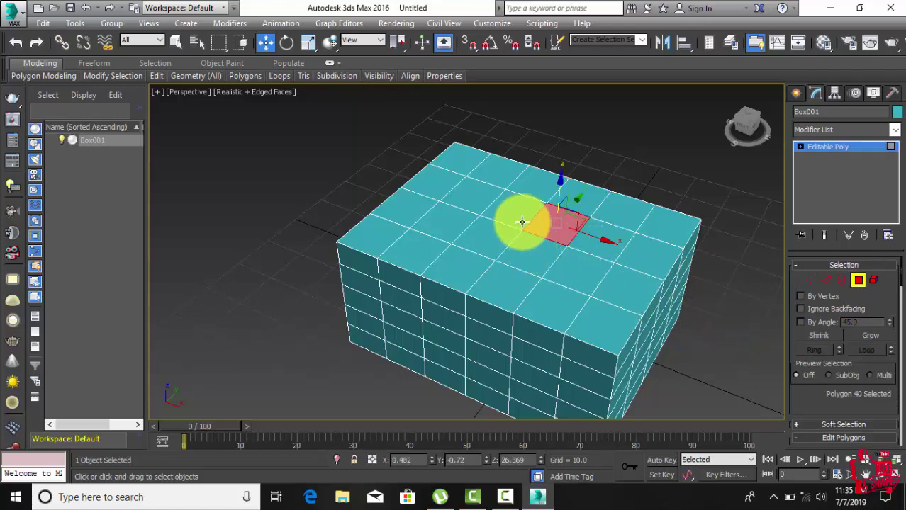
- Grow the polygon selection across the whole top face, then shrink it back to the single polygon
click(867, 335)
click(869, 337)
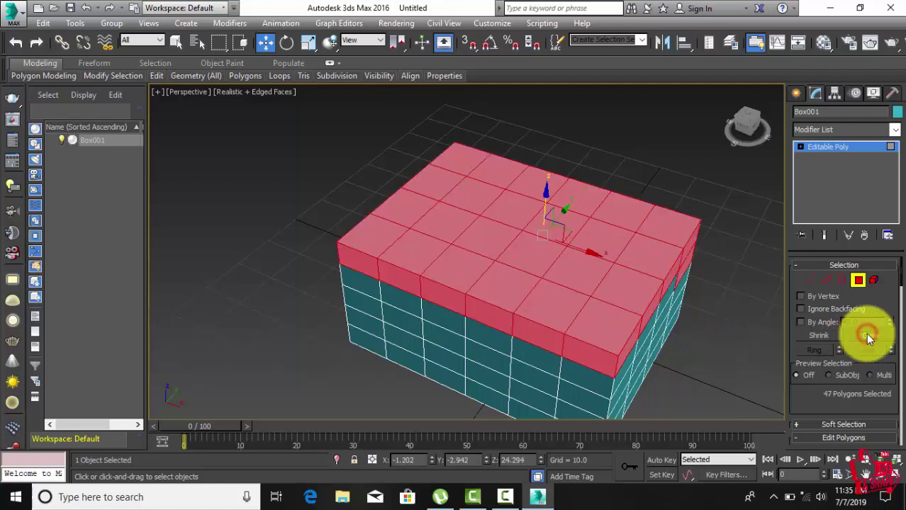
click(821, 336)
click(820, 335)
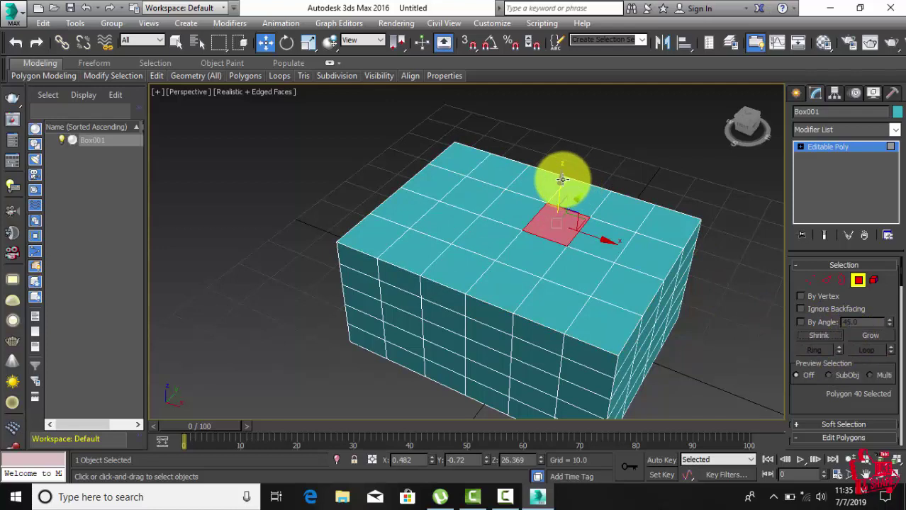
- Try raising the selected polygon along Z, undo the move, and delete the polygon to open a hole in the top face
drag(558, 180, 546, 97)
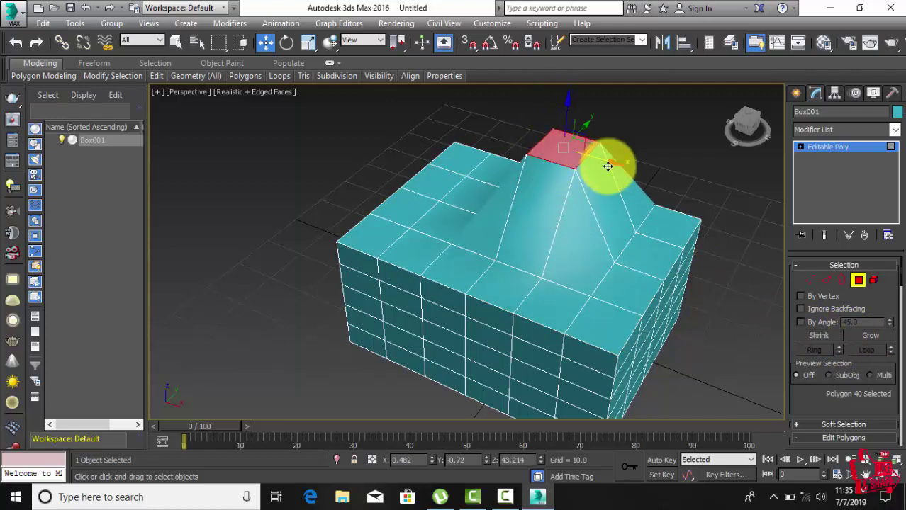
key(ctrl+z)
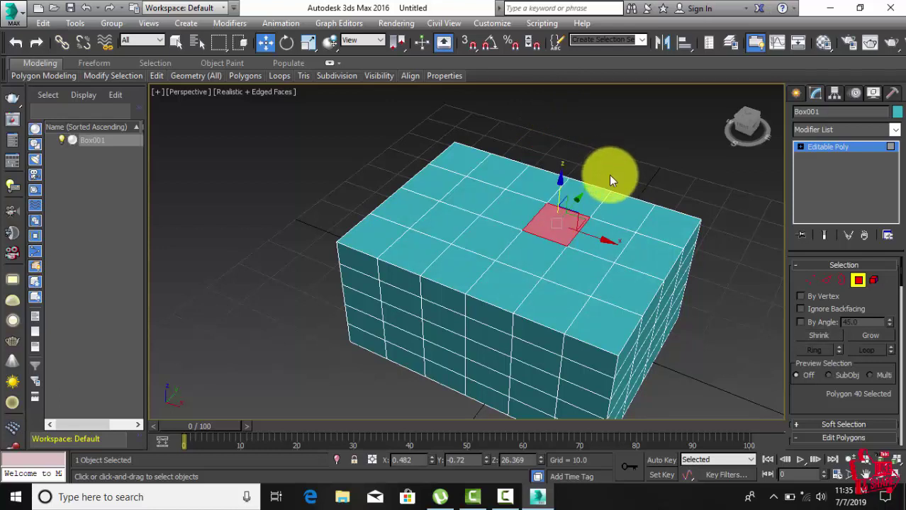
key(Delete)
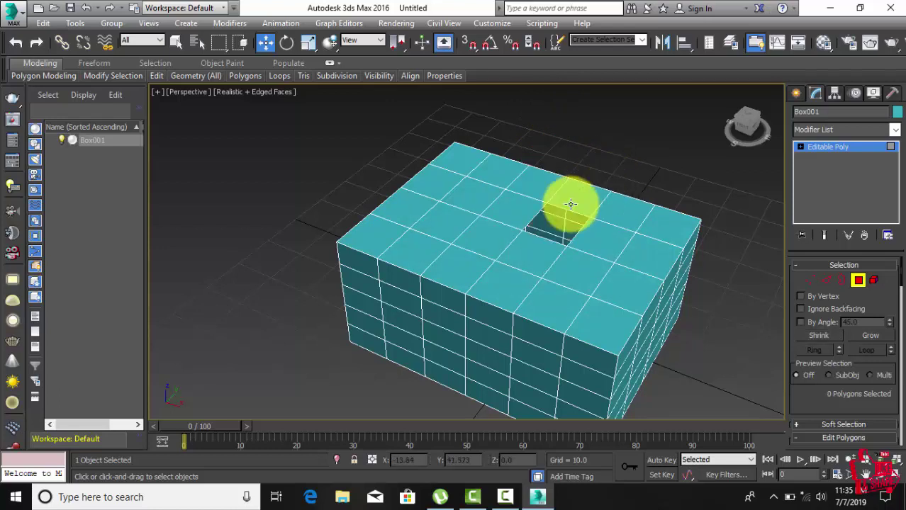
scroll(570, 205, up, 2)
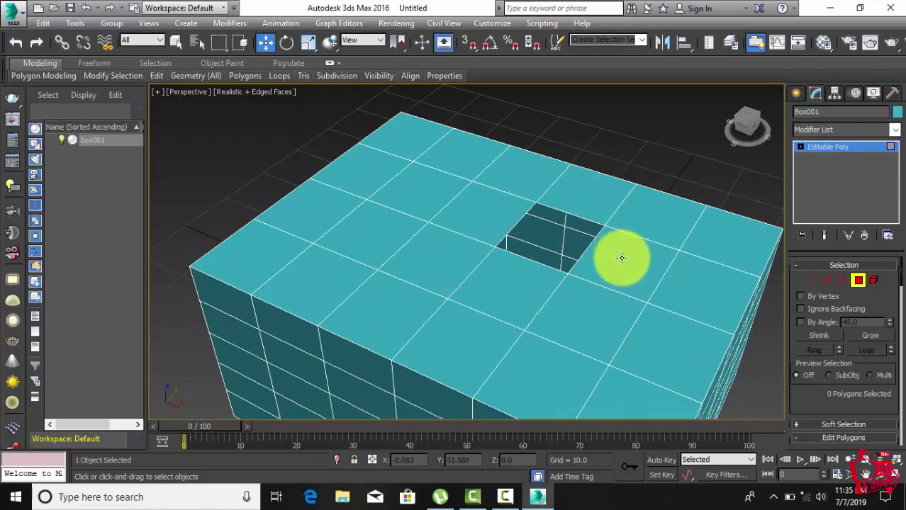
- Select the hole's edges at Border level, try raising the border along Z, then undo the move
click(841, 283)
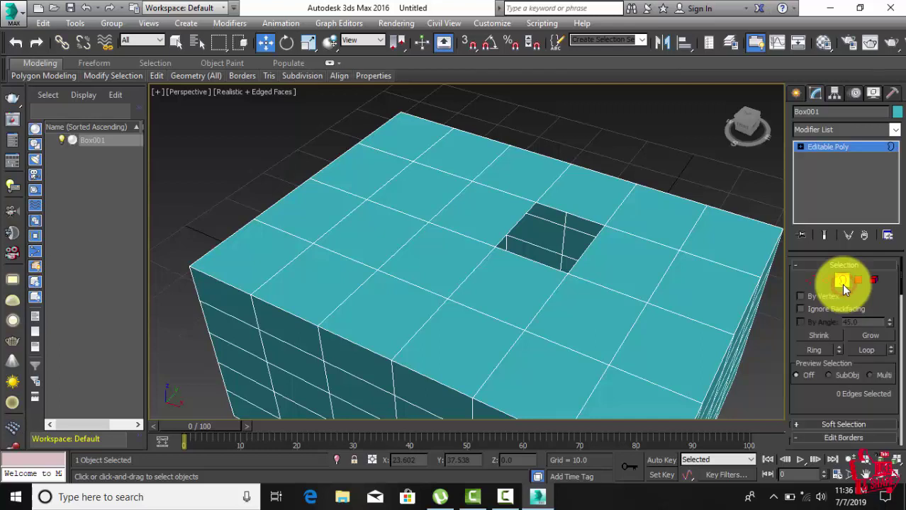
click(580, 214)
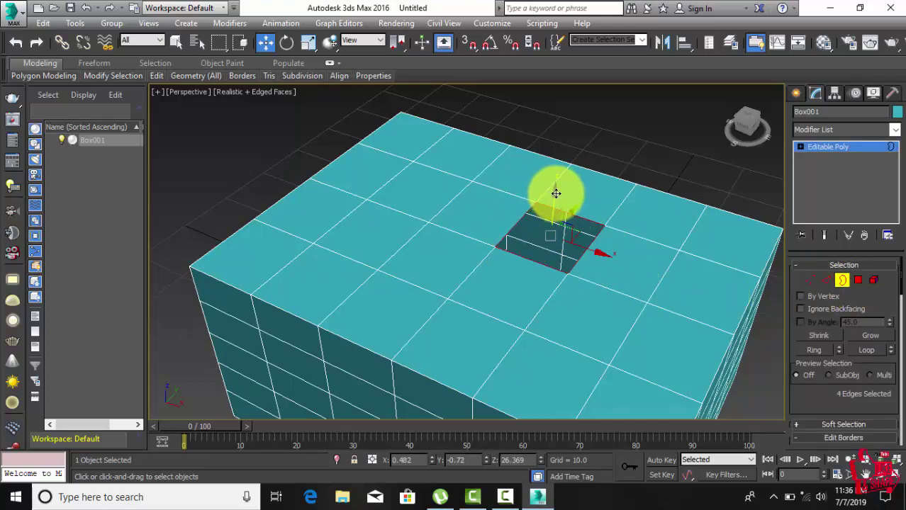
drag(556, 193, 555, 107)
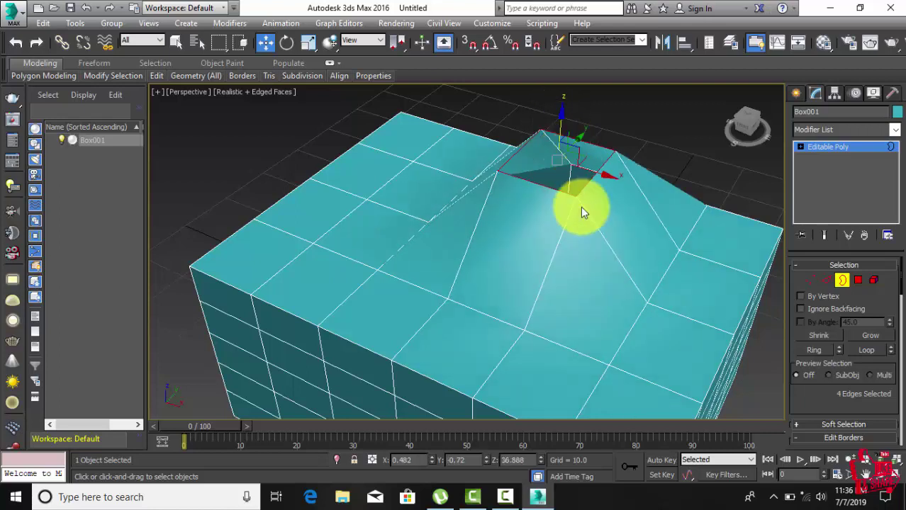
key(ctrl+z)
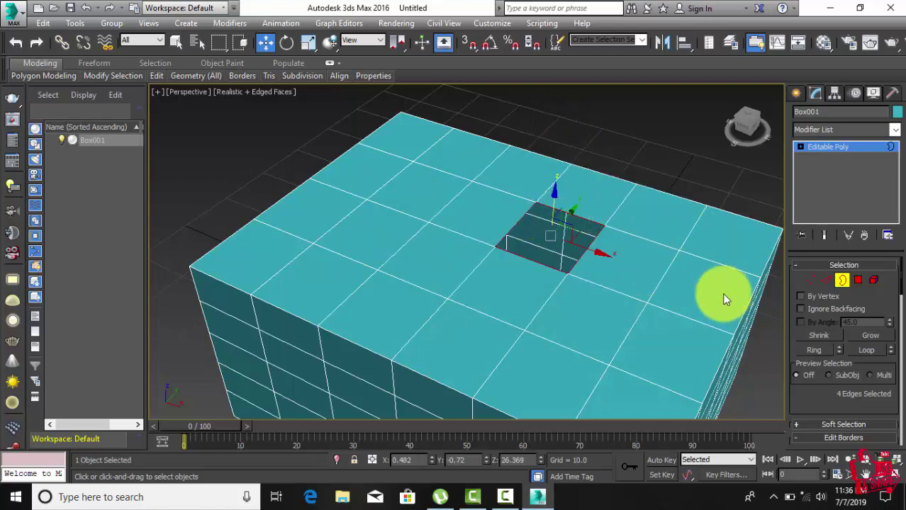
- Close the hole in the top face by capping the selected border, then clear the selection
drag(806, 403, 805, 302)
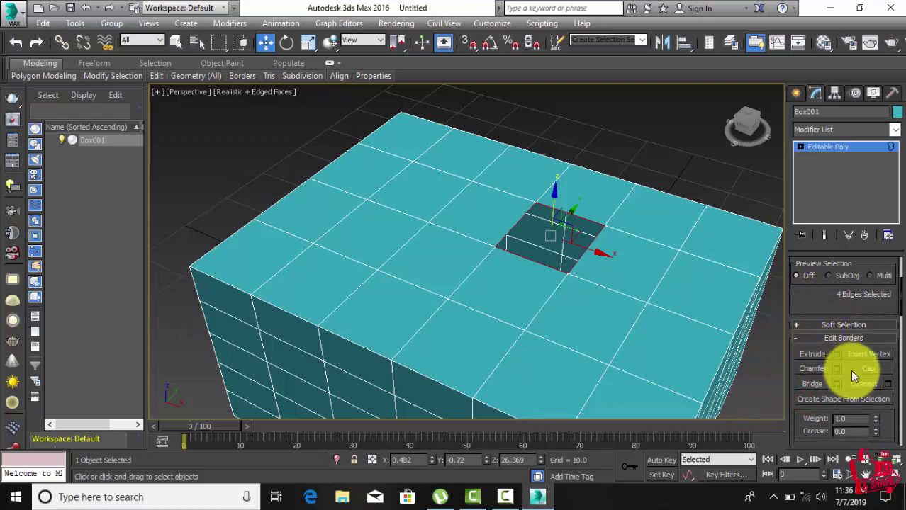
click(851, 370)
click(651, 178)
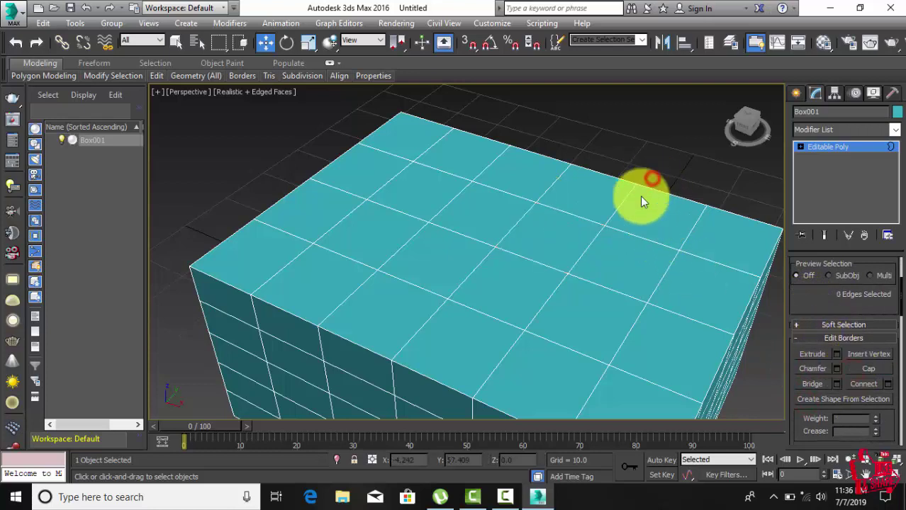
- Switch to Element level, select the entire box as one element, then clear the selection
drag(817, 318, 825, 455)
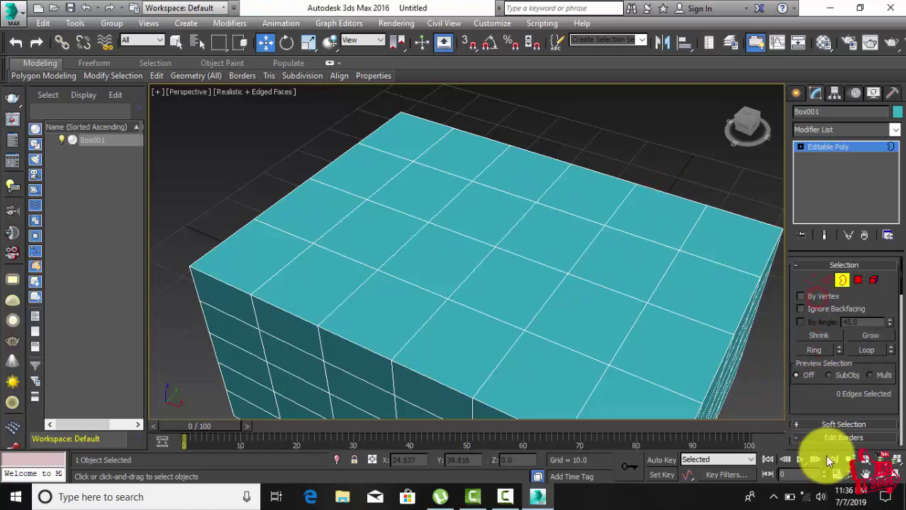
click(874, 281)
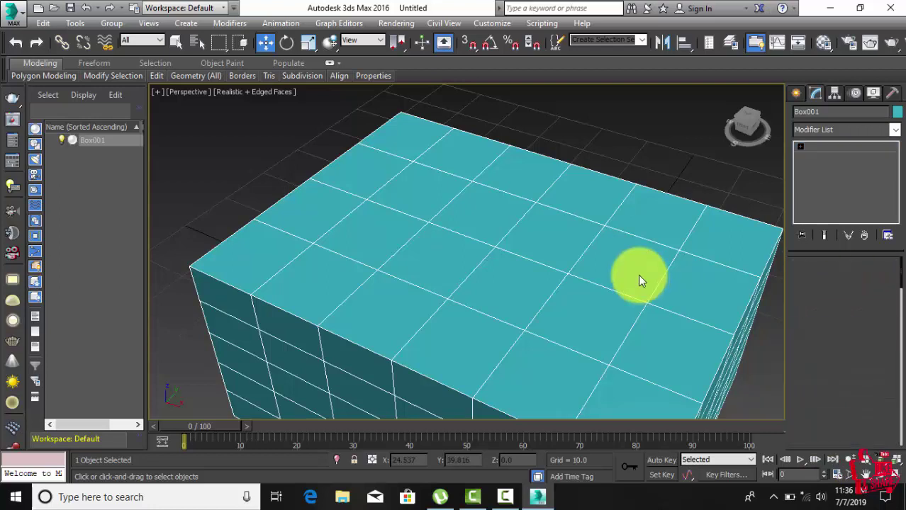
scroll(638, 273, down, 4)
middle_drag(638, 274, 571, 260)
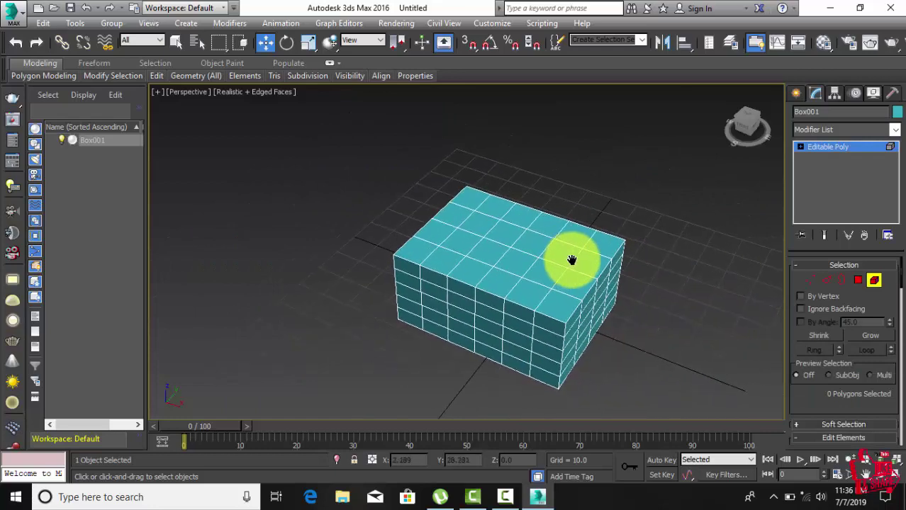
click(560, 311)
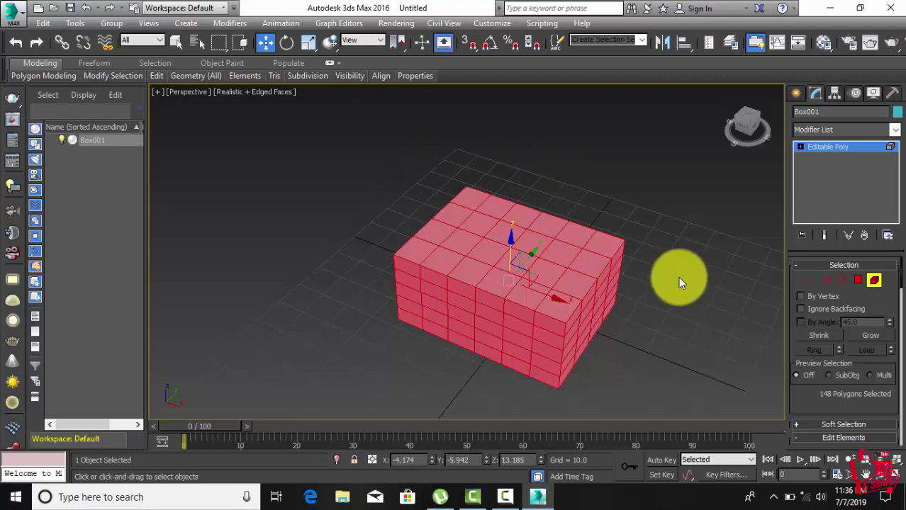
key(XF86AudioRaiseVolume)
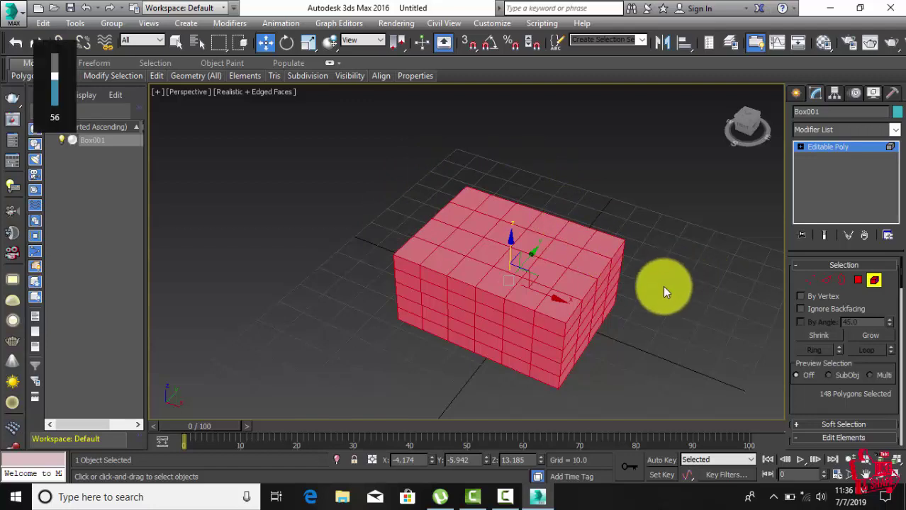
click(659, 290)
alt+middle_drag(659, 290, 521, 279)
scroll(433, 230, up, 2)
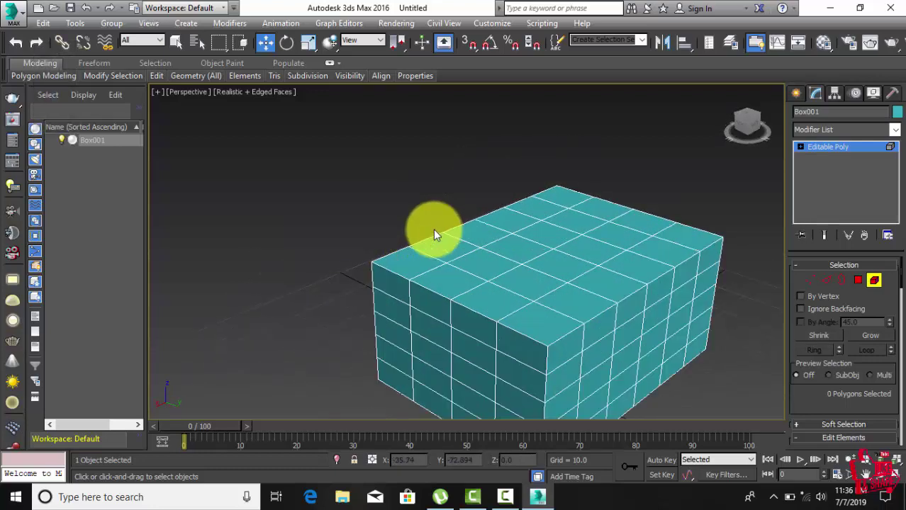
scroll(468, 259, down, 1)
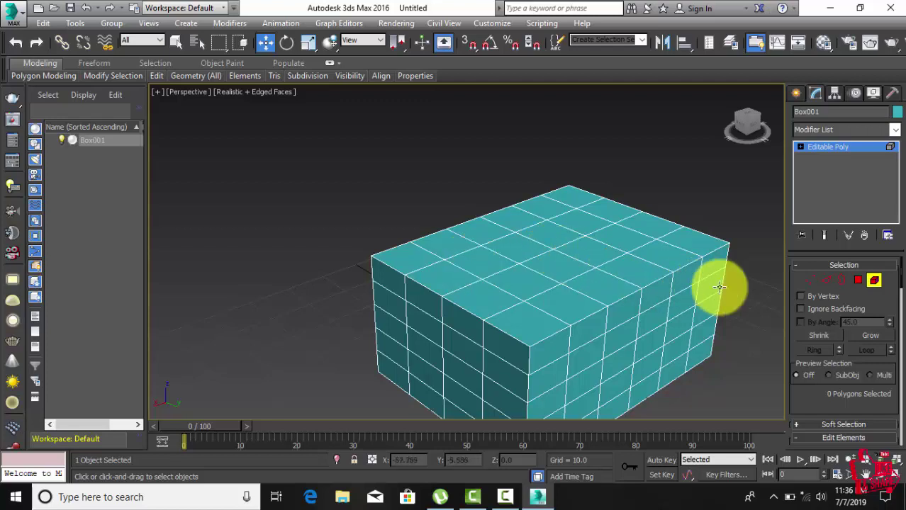
- Switch to Polygon level and select the full row of six polygons along the far long edge of the top face
click(859, 282)
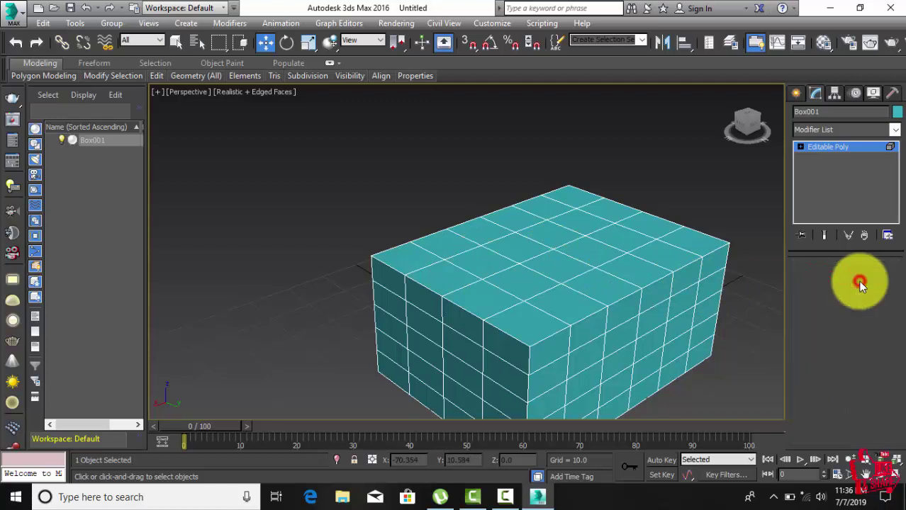
click(401, 256)
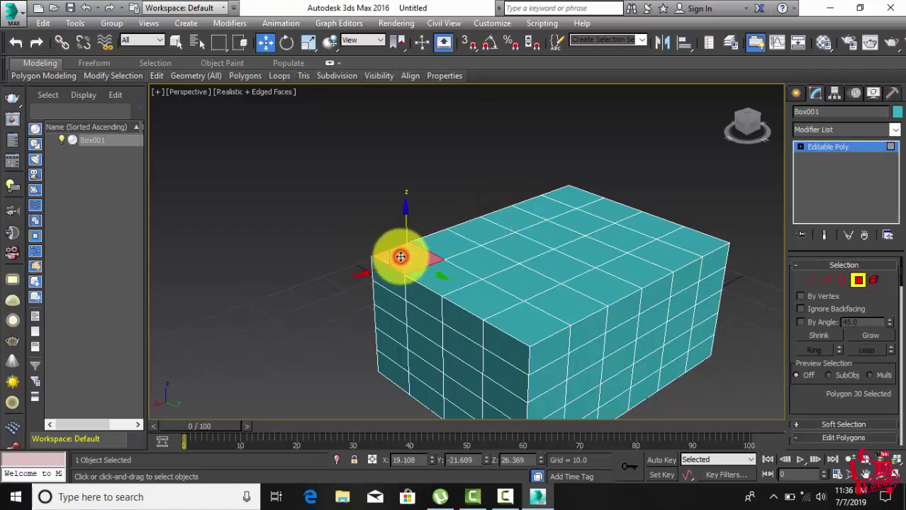
ctrl+click(449, 243)
ctrl+click(477, 229)
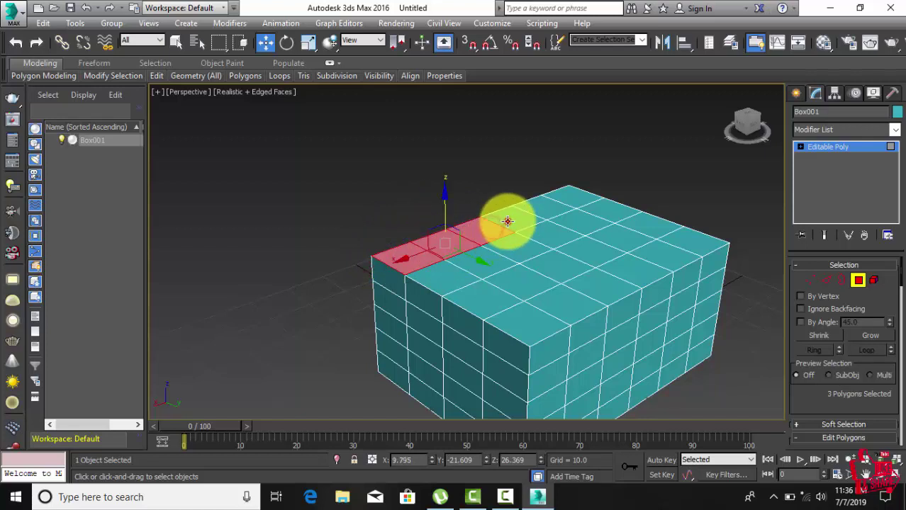
ctrl+click(506, 222)
ctrl+click(542, 207)
ctrl+click(568, 200)
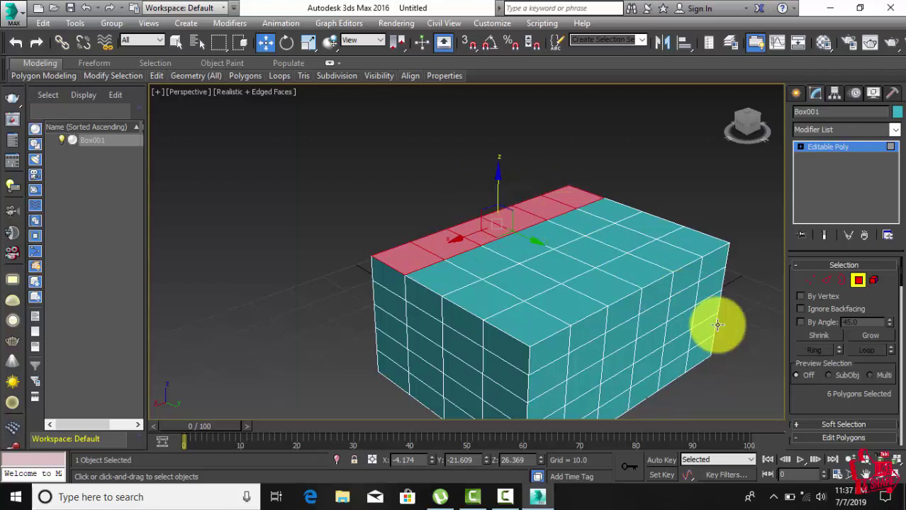
- Extrude the six selected top polygons upward by about 30.3 to form the chair's backrest
drag(808, 399, 802, 302)
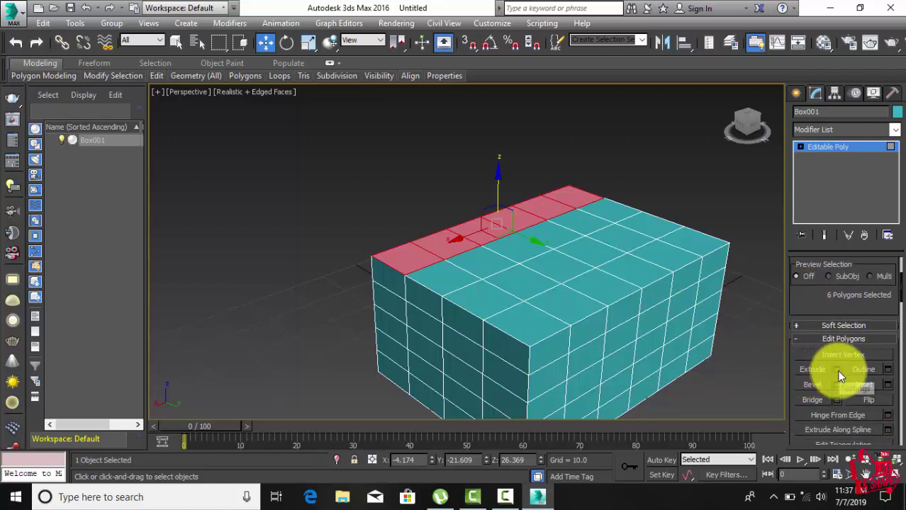
click(836, 372)
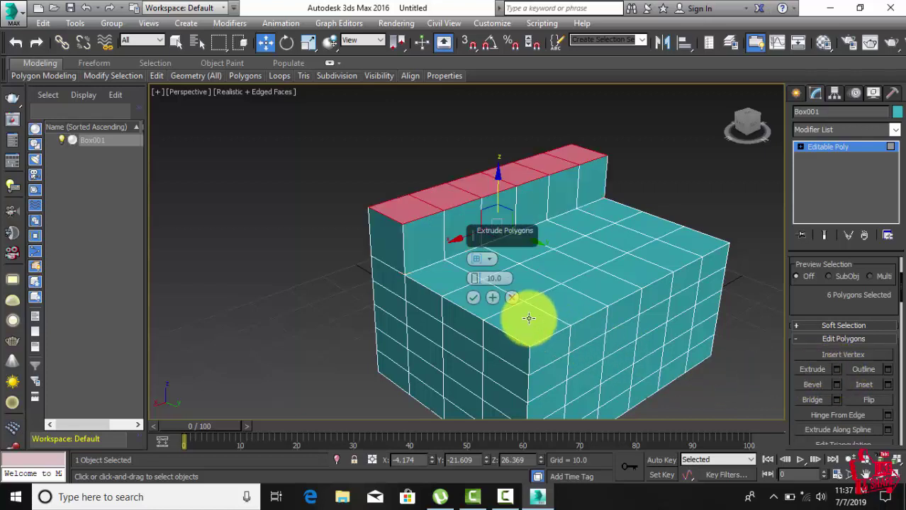
drag(477, 277, 473, 205)
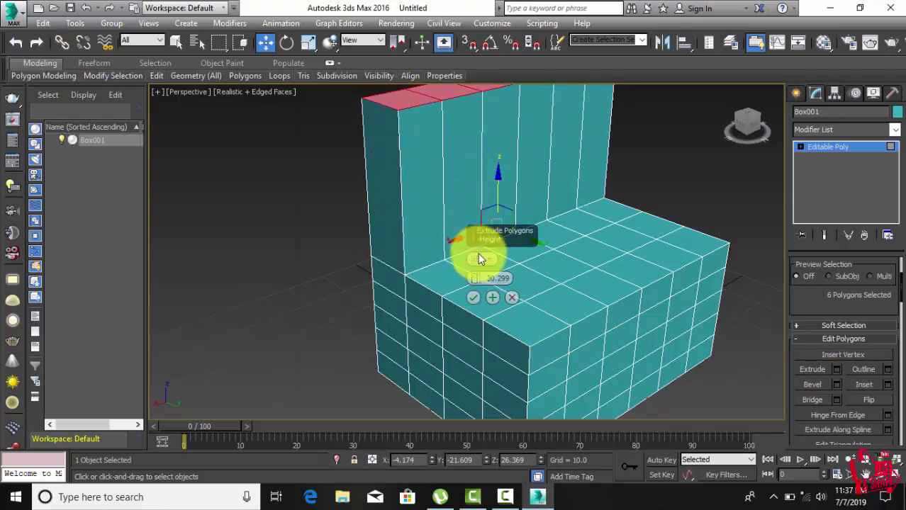
click(473, 298)
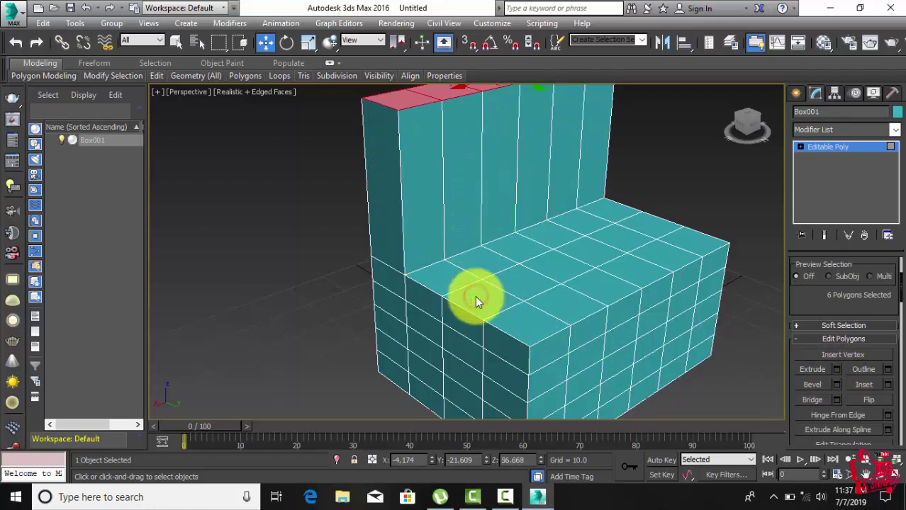
- Select the three top-face polygons along each short side of the box, in front of the backrest
click(441, 273)
ctrl+click(474, 300)
ctrl+click(524, 317)
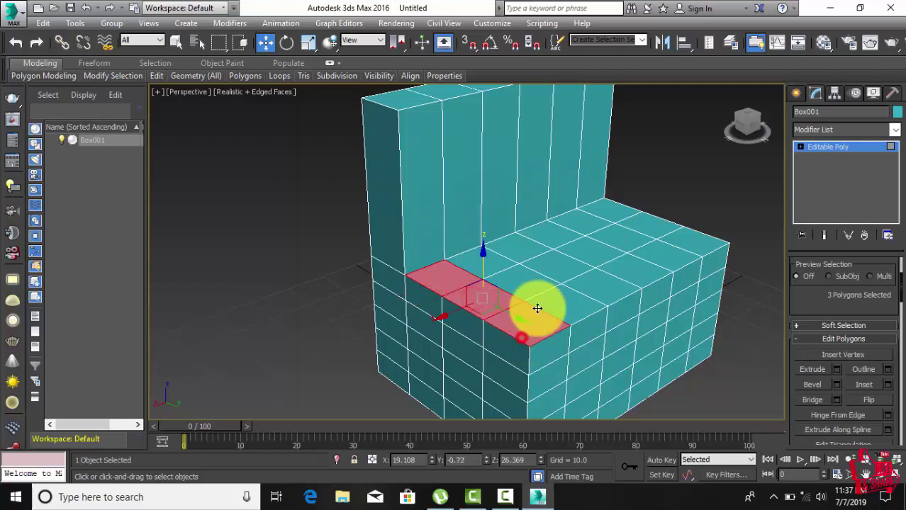
ctrl+click(606, 211)
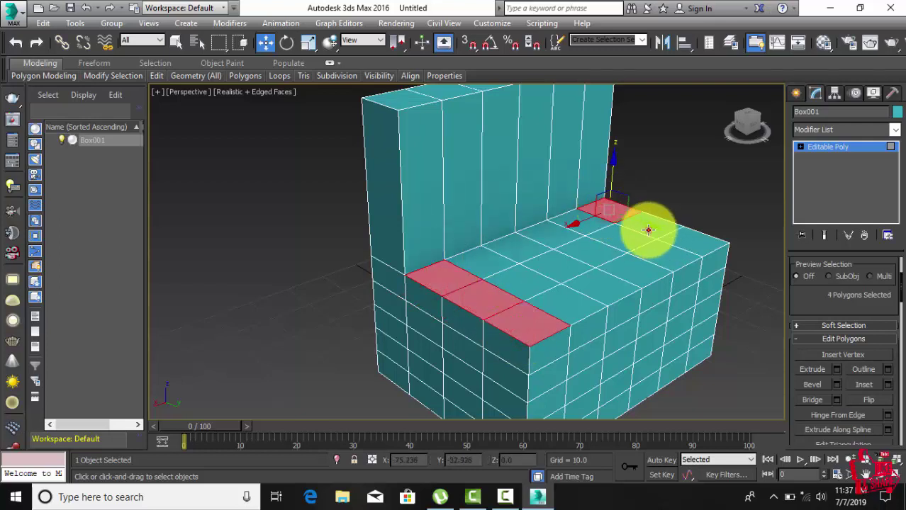
ctrl+click(647, 228)
ctrl+click(682, 238)
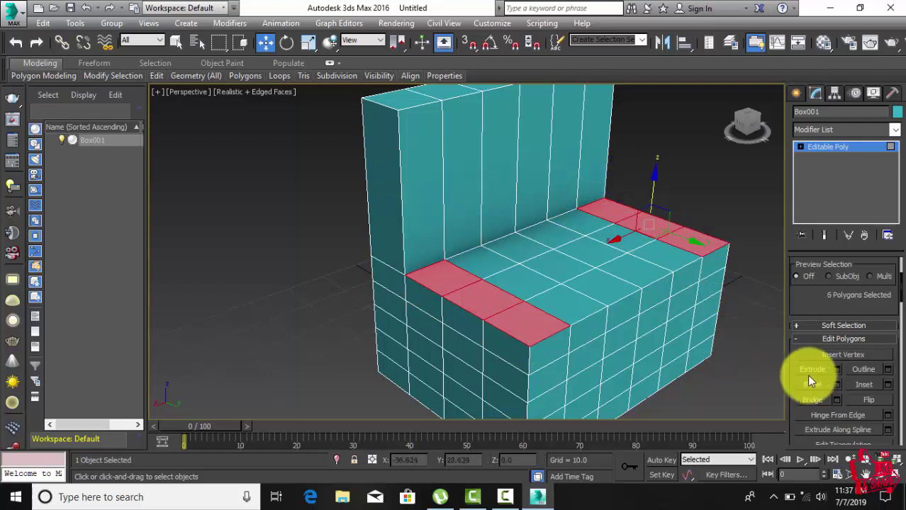
- Extrude the six selected side polygons upward by about 11.4 to form armrests, then clear the selection
click(837, 369)
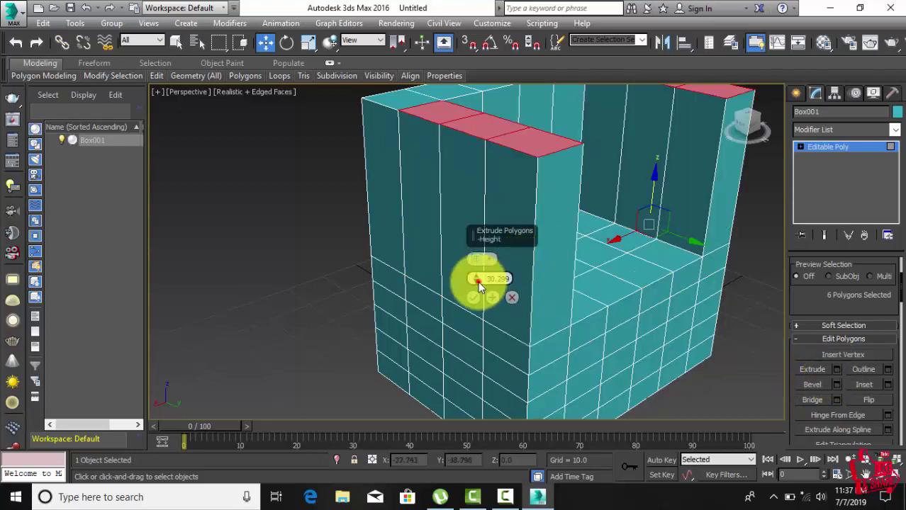
drag(479, 283, 480, 354)
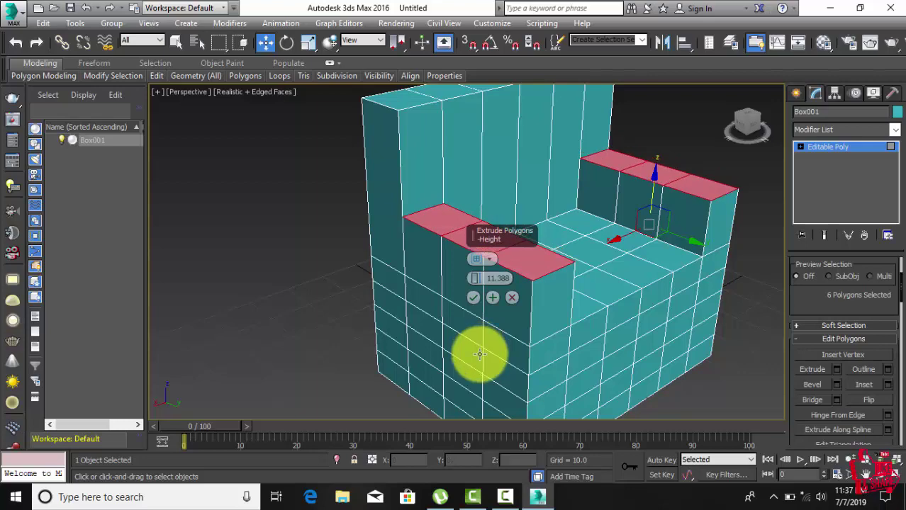
click(473, 298)
click(286, 266)
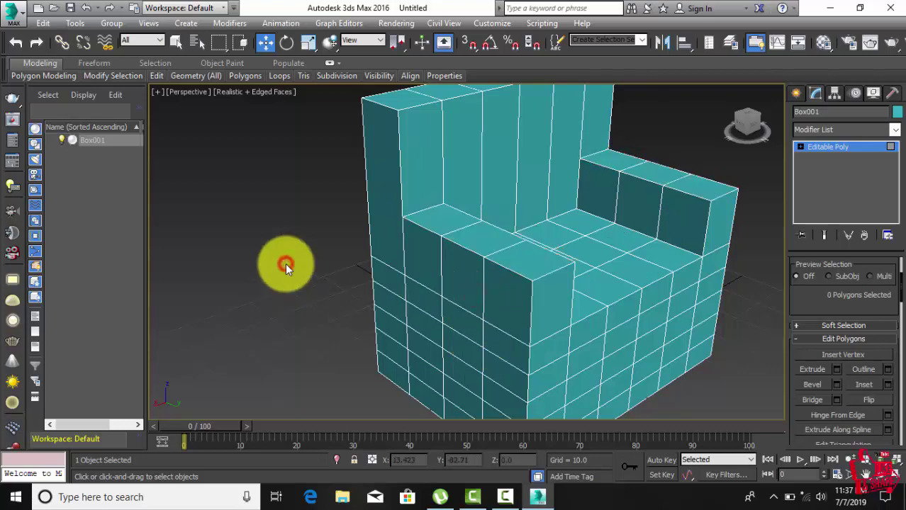
scroll(297, 262, down, 5)
alt+middle_drag(429, 258, 324, 273)
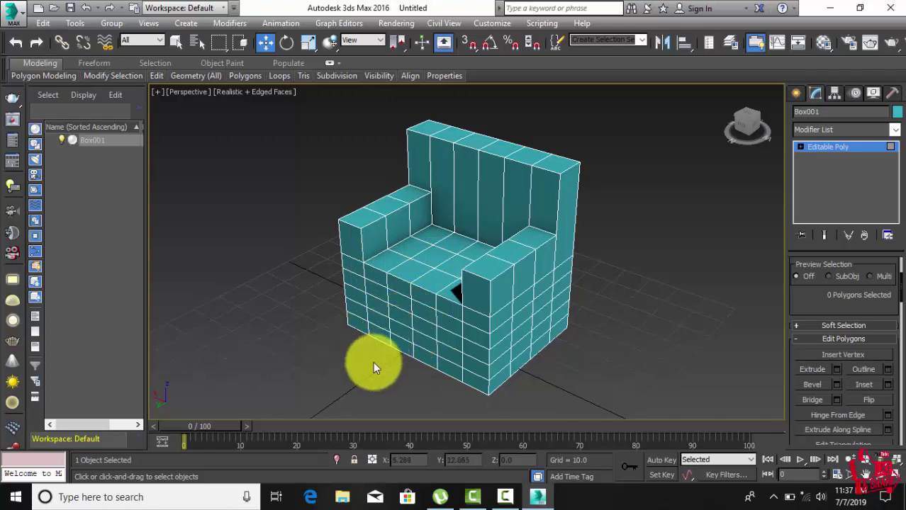
- Create a box about 132 long, 22 wide and 19 high running front to back through the chair base, then widen it slightly
click(797, 95)
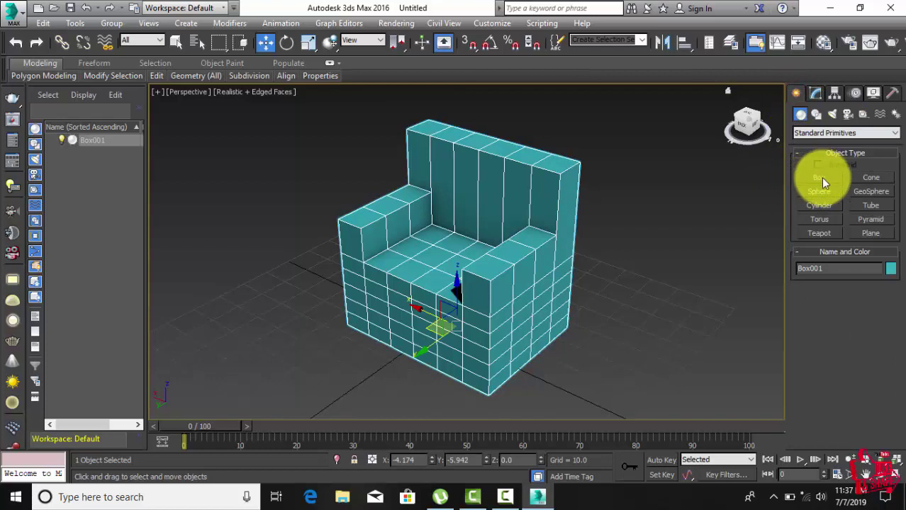
click(820, 179)
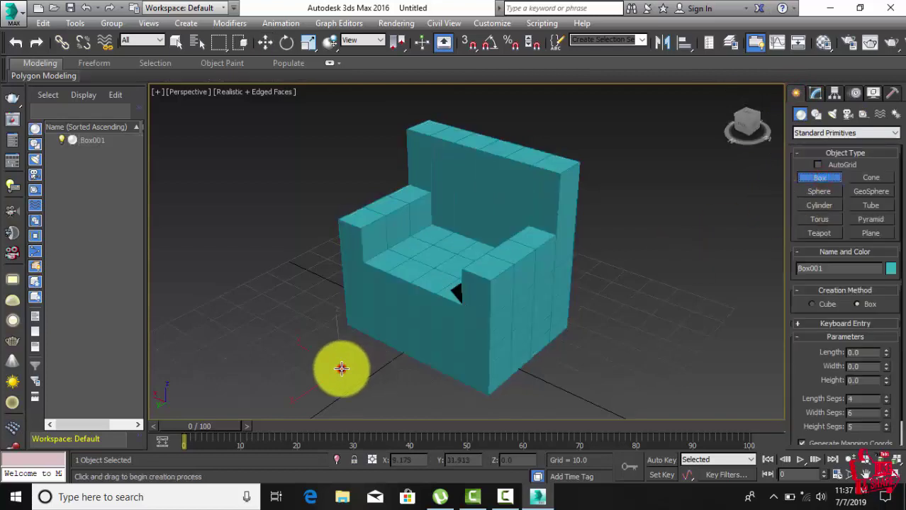
drag(341, 368, 623, 227)
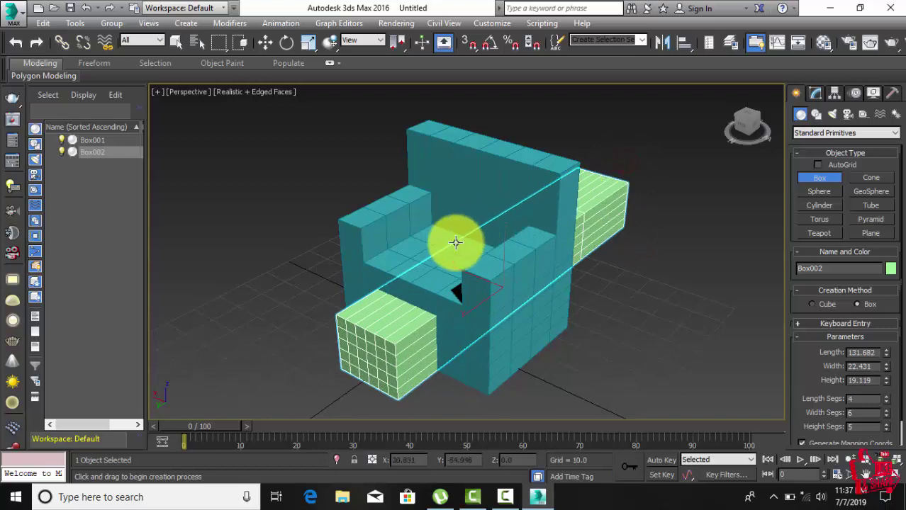
alt+middle_drag(441, 255, 485, 284)
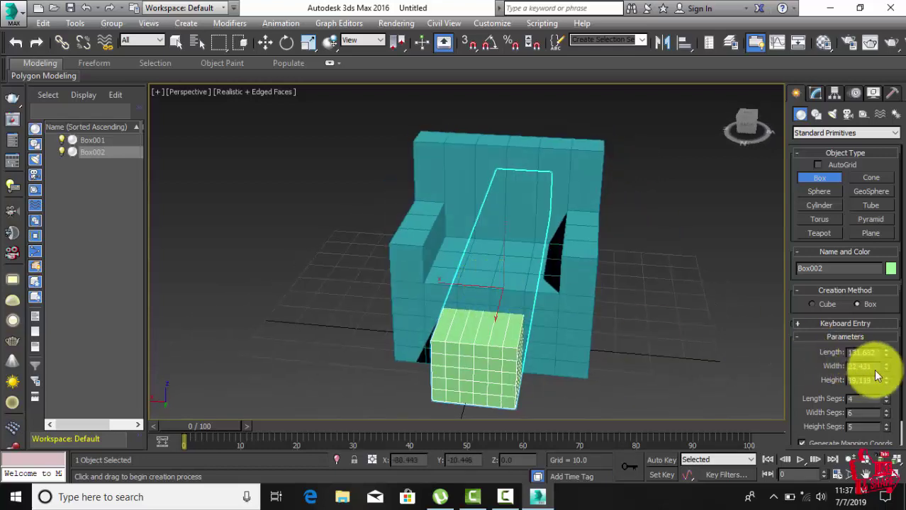
drag(887, 373, 884, 346)
- Move the front-to-back box slightly along X to centre it under the seat, then clear the selection
click(266, 42)
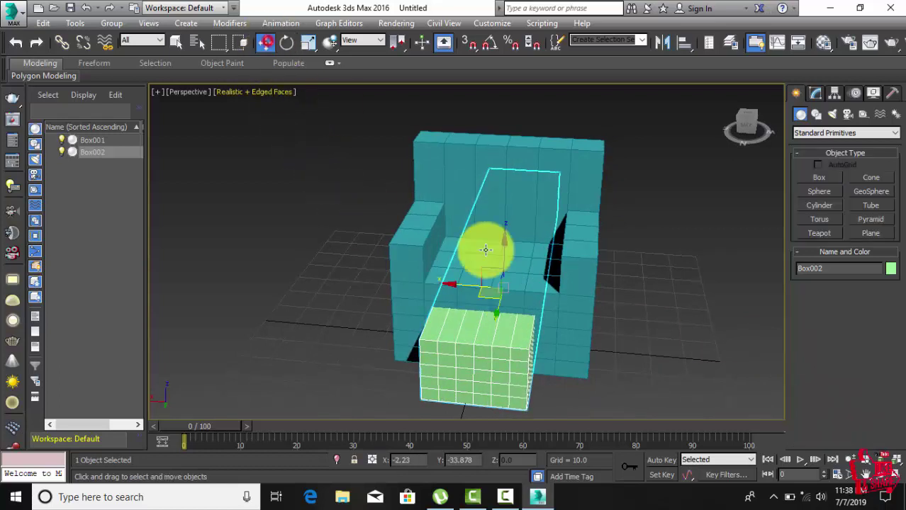
click(449, 281)
drag(449, 282, 439, 283)
click(644, 311)
- Cut the front-to-back box out of the chair with a Boolean compound object, using the chair as operand A
alt+middle_drag(643, 311, 606, 351)
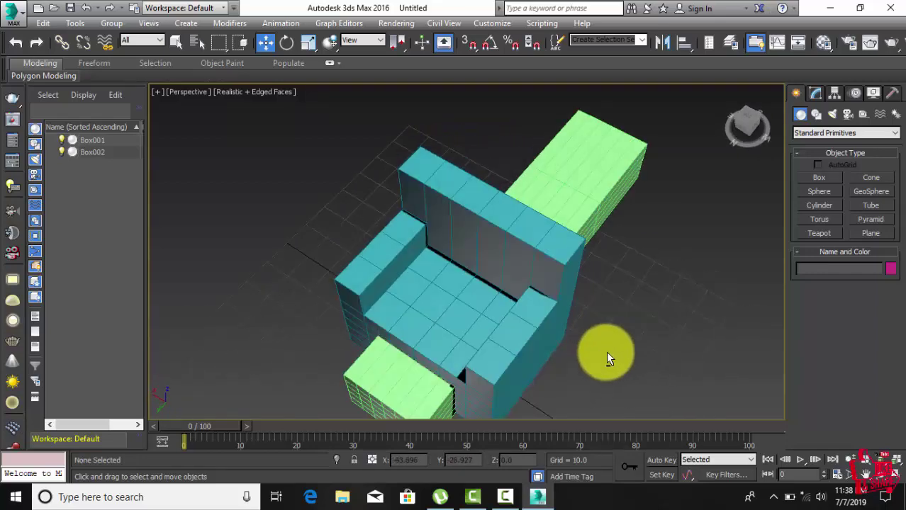
click(460, 293)
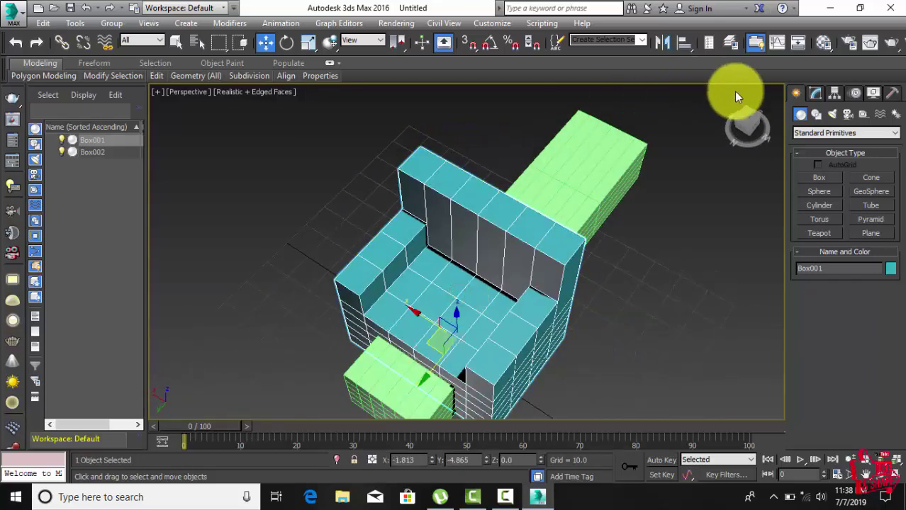
click(817, 134)
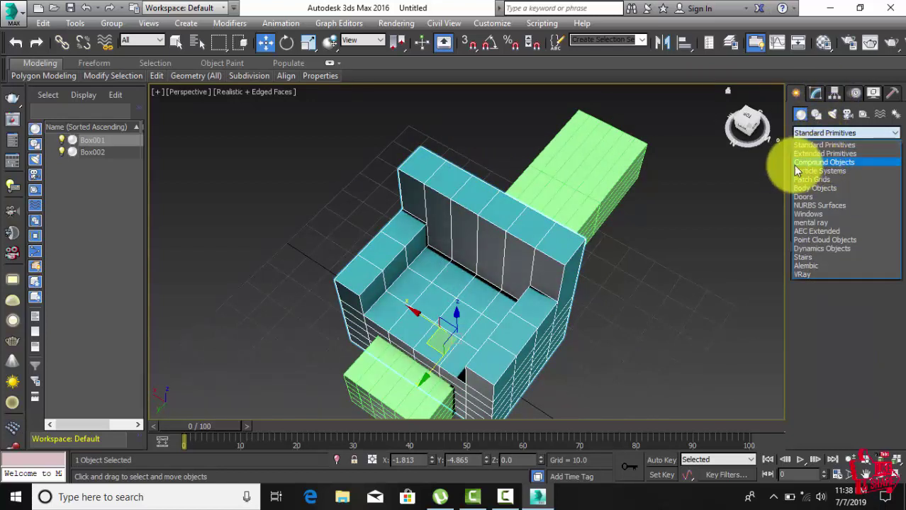
click(810, 163)
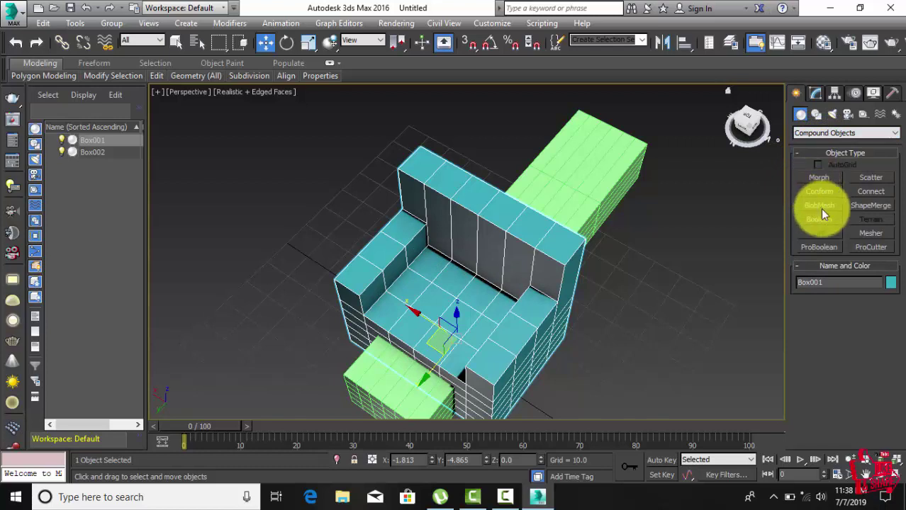
click(824, 220)
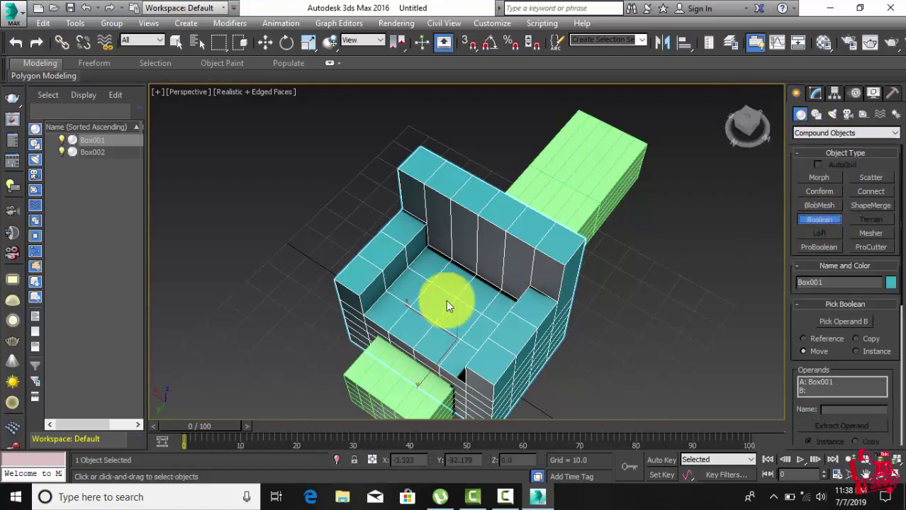
click(854, 323)
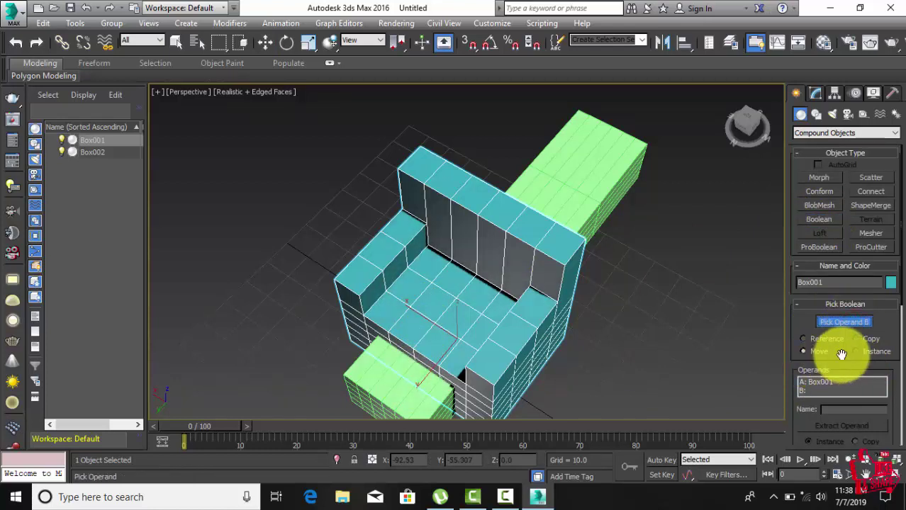
click(399, 381)
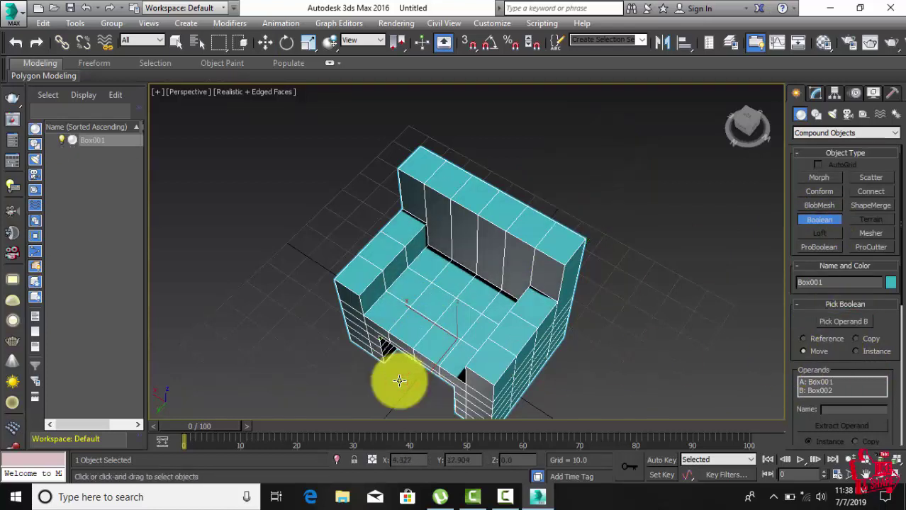
alt+middle_drag(437, 348, 449, 277)
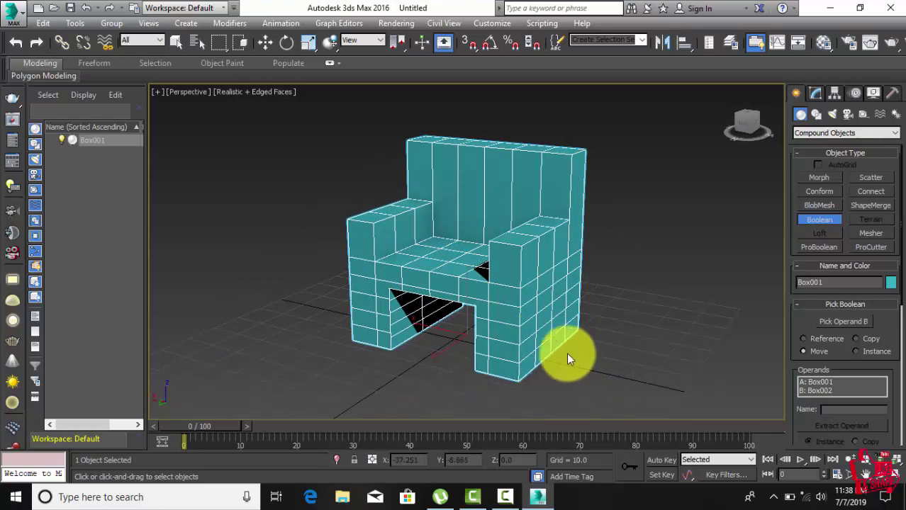
- Create a second box about 24 long, 122 wide and 17 high running sideways through the chair's legs
click(819, 140)
click(819, 145)
click(823, 178)
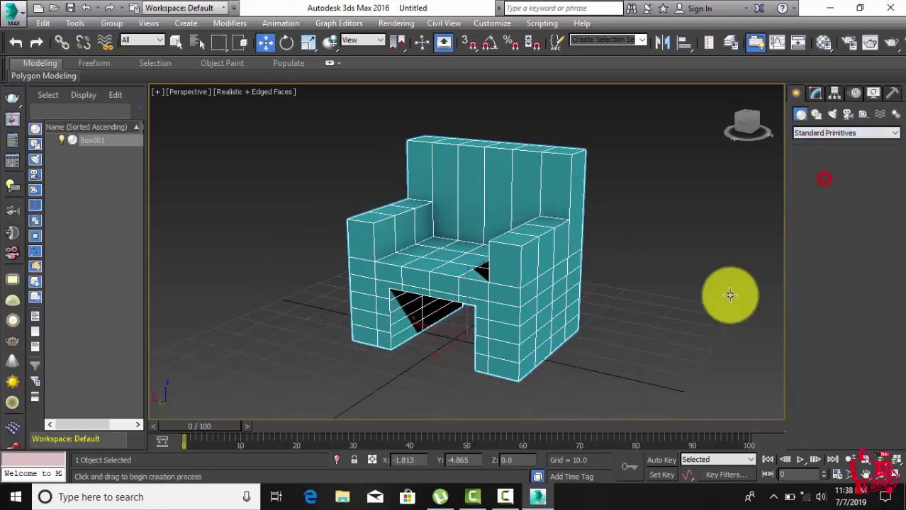
alt+middle_drag(730, 295, 584, 381)
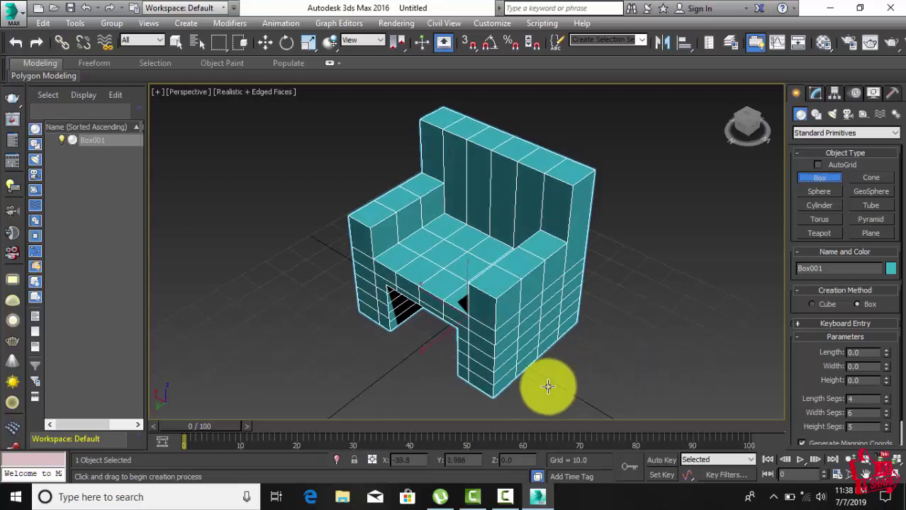
drag(546, 387, 326, 181)
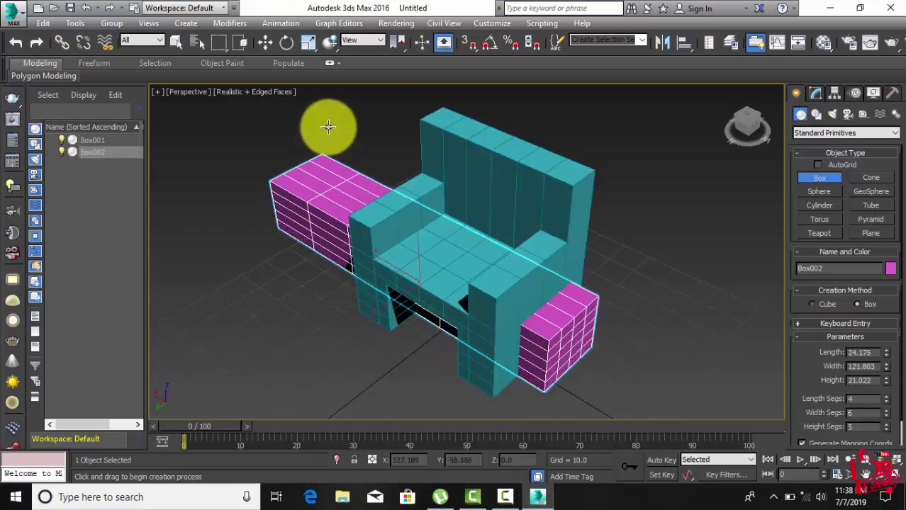
click(328, 140)
- Move the sideways box slightly along Y to centre it between the front and back legs, then clear the selection
alt+middle_drag(314, 252, 488, 271)
alt+middle_drag(565, 278, 413, 267)
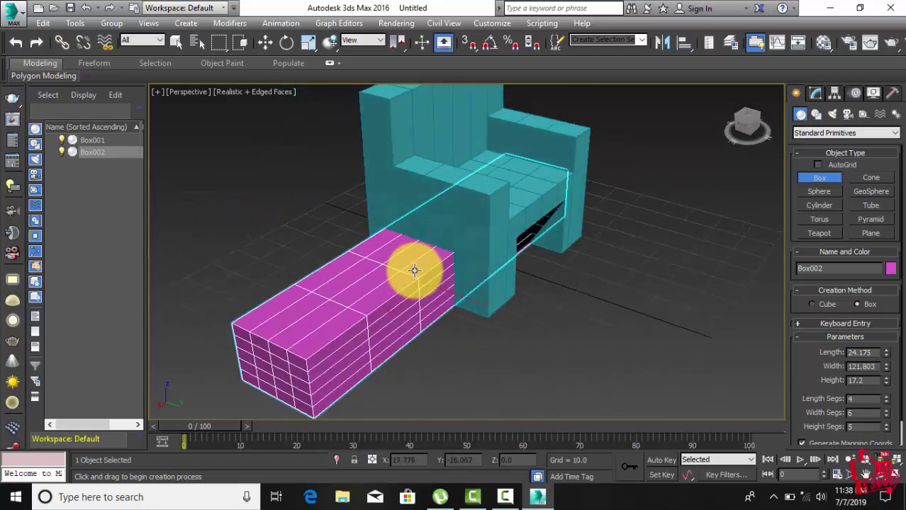
click(264, 42)
drag(476, 304, 484, 304)
alt+middle_drag(484, 304, 660, 327)
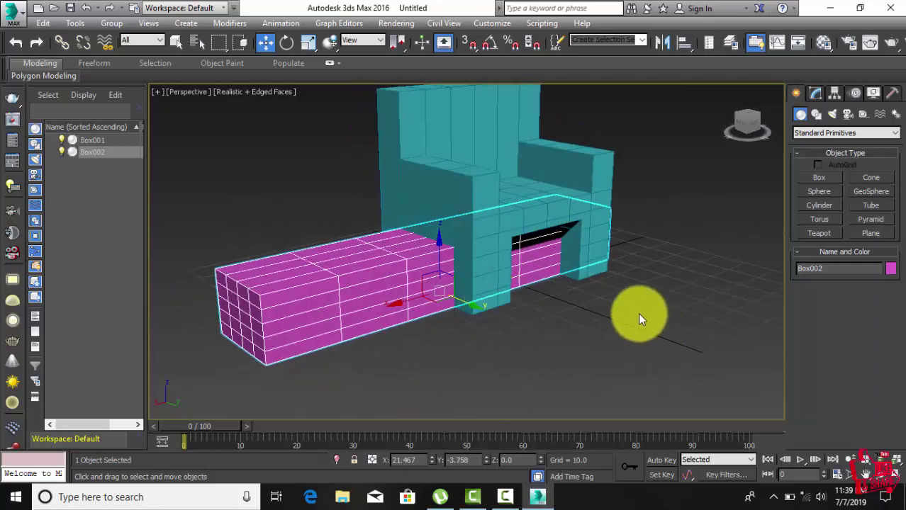
click(639, 317)
- Cut the sideways box out of the chair base with another Boolean to separate the four legs
click(522, 188)
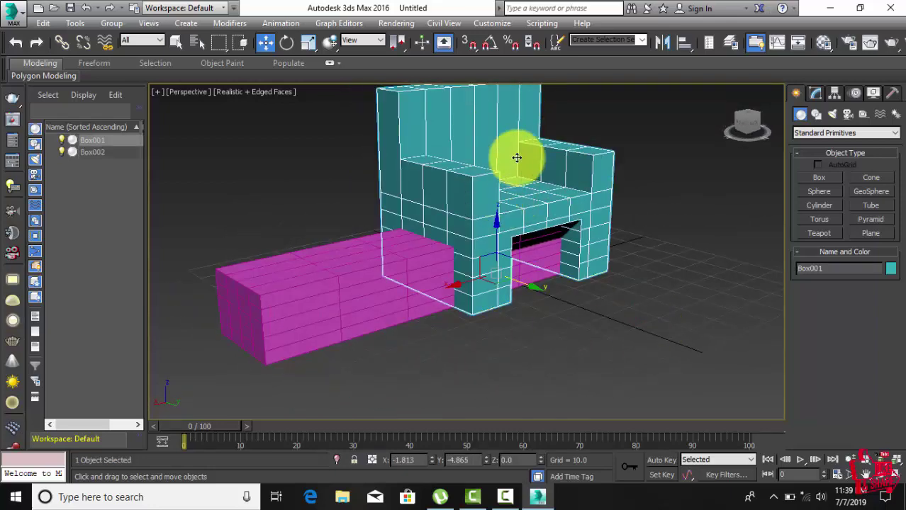
click(828, 133)
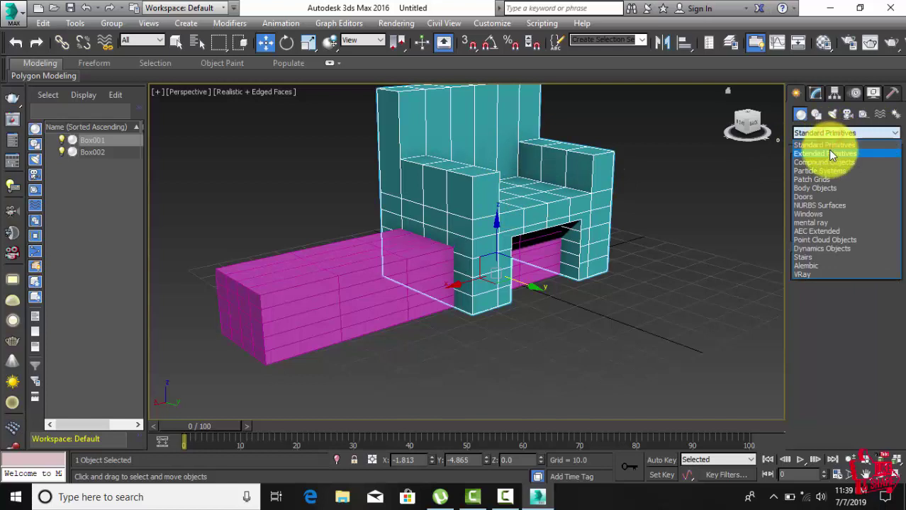
click(829, 162)
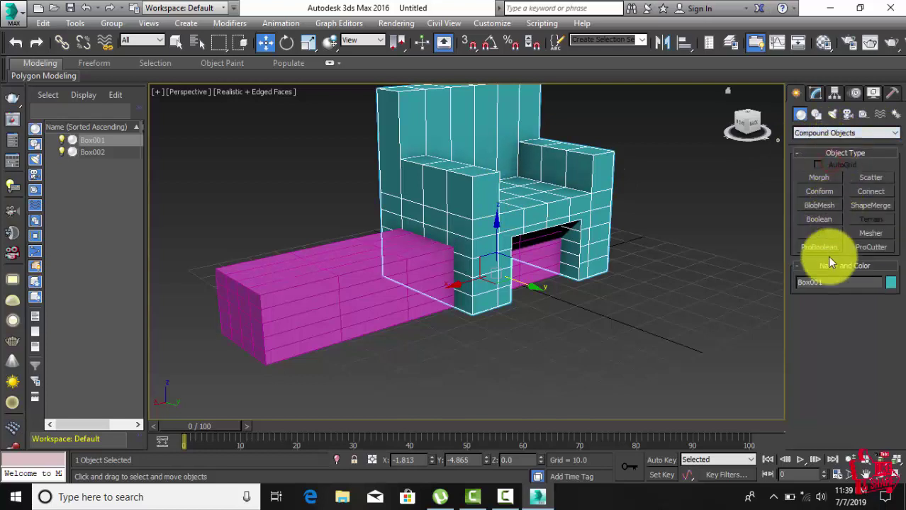
click(824, 220)
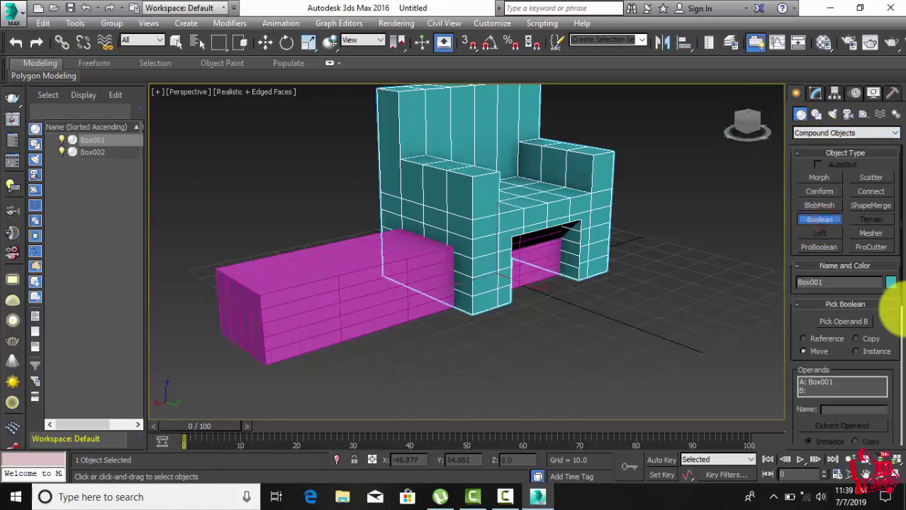
click(842, 322)
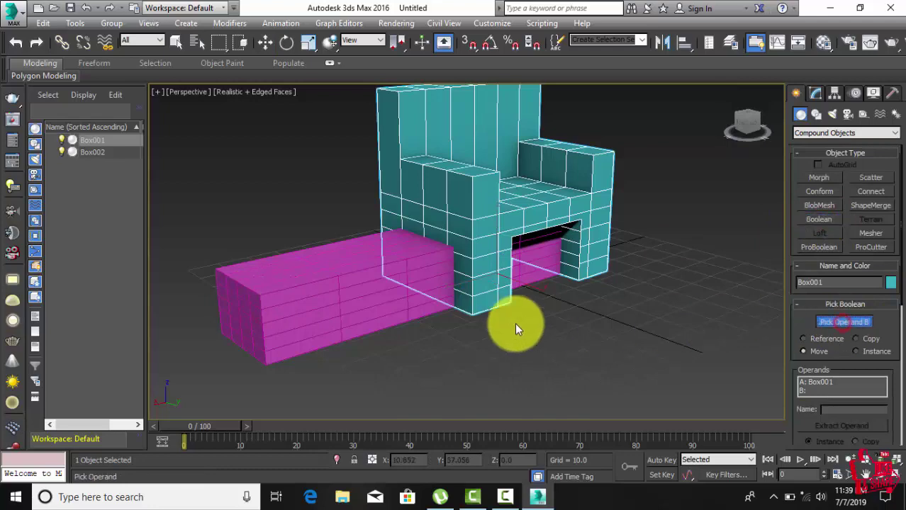
click(404, 258)
middle_drag(439, 281, 458, 331)
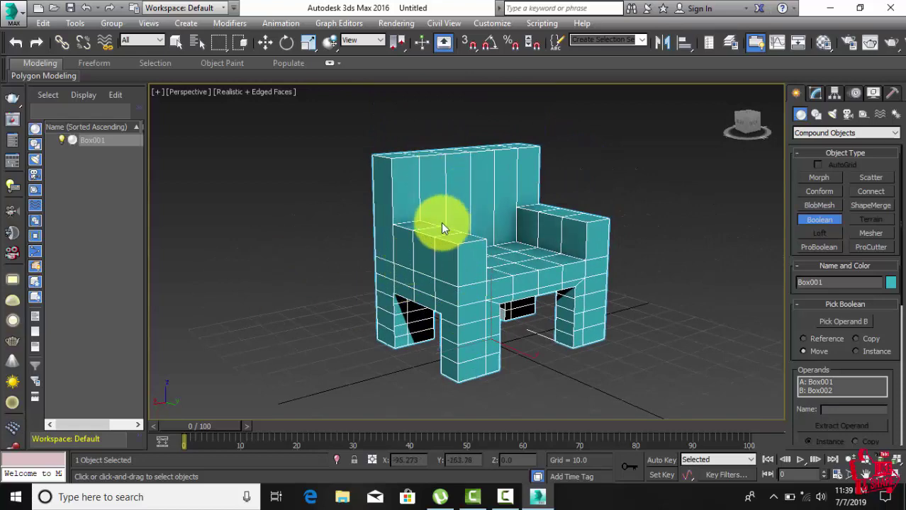
- Finish the Boolean on the chair and convert the result to an Editable Poly
alt+middle_drag(442, 227, 391, 196)
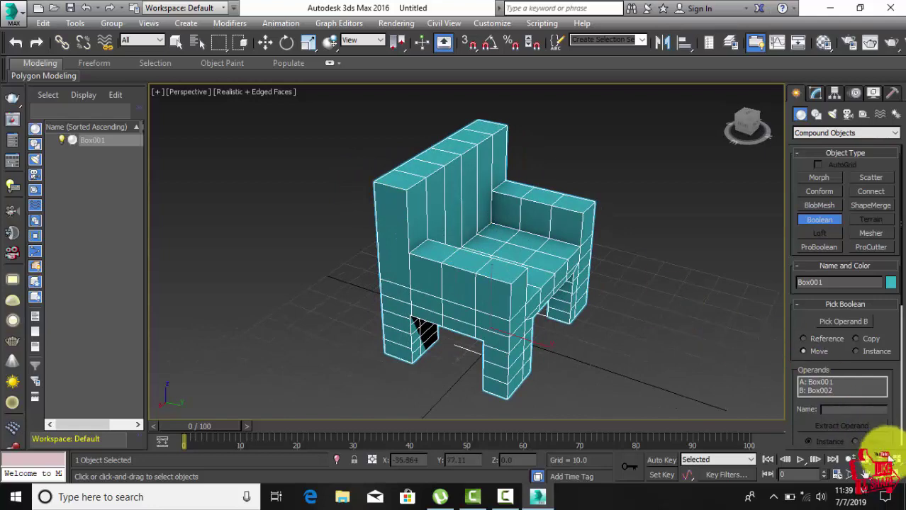
key(alt+w)
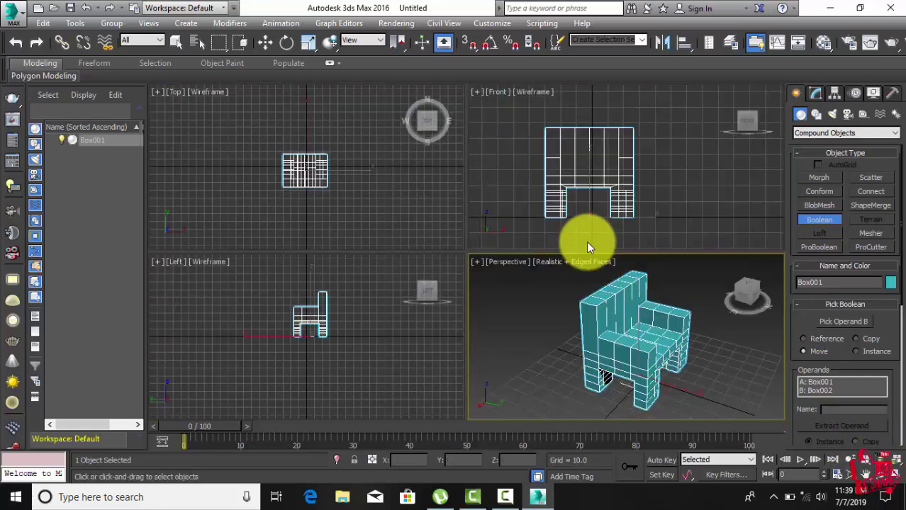
scroll(322, 296, up, 8)
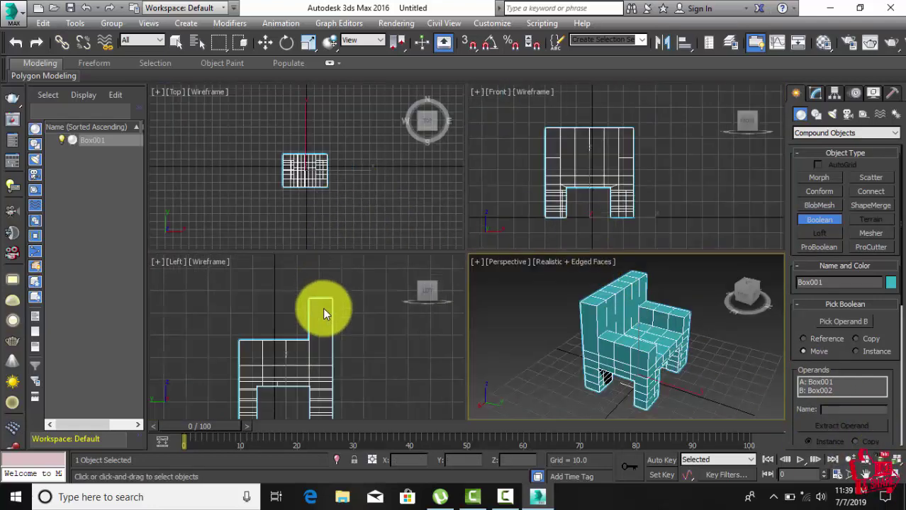
right_click(609, 302)
right_click(614, 285)
mouse_move(671, 414)
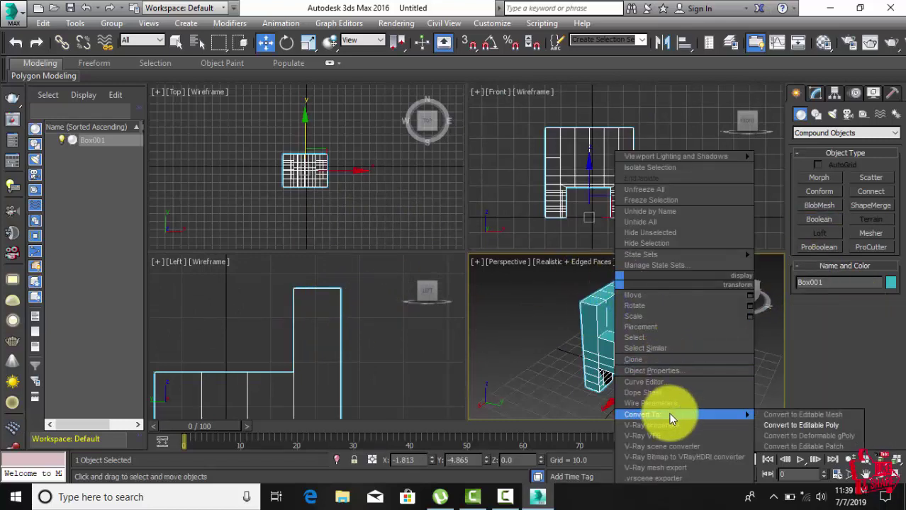
click(767, 426)
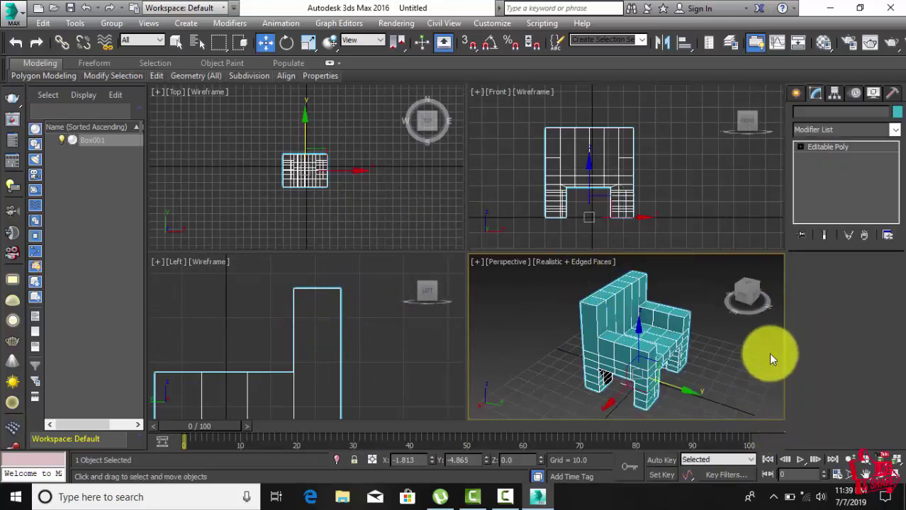
- Tilt the backrest by moving its top row of vertices about 4 units rearward in the Left view, then clear the vertex selection
click(811, 280)
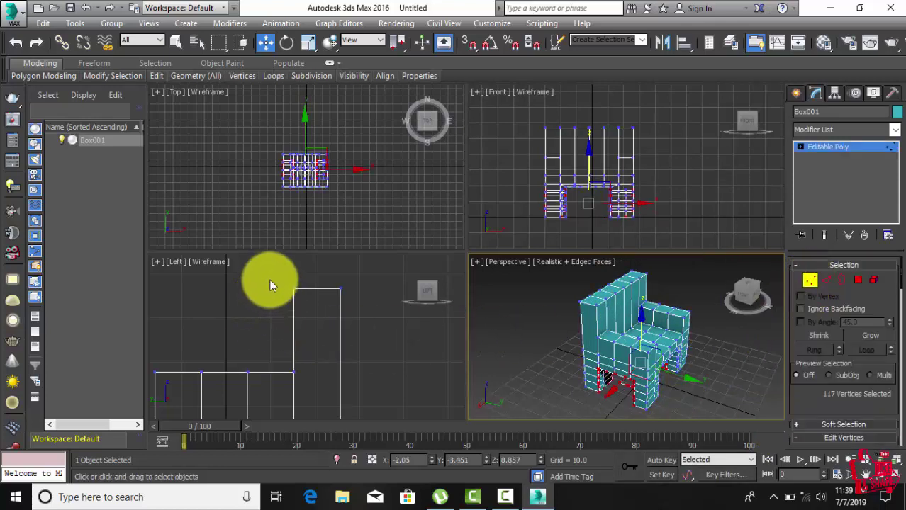
drag(270, 280, 381, 299)
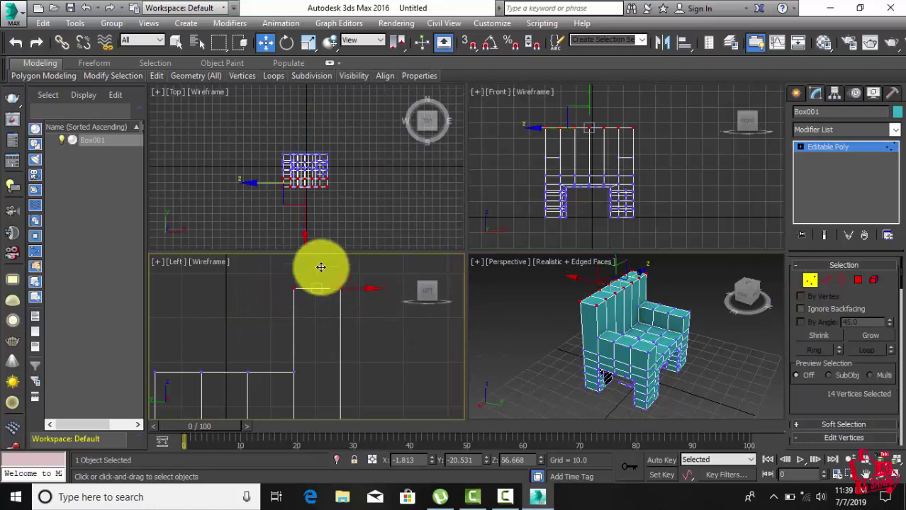
drag(366, 289, 385, 293)
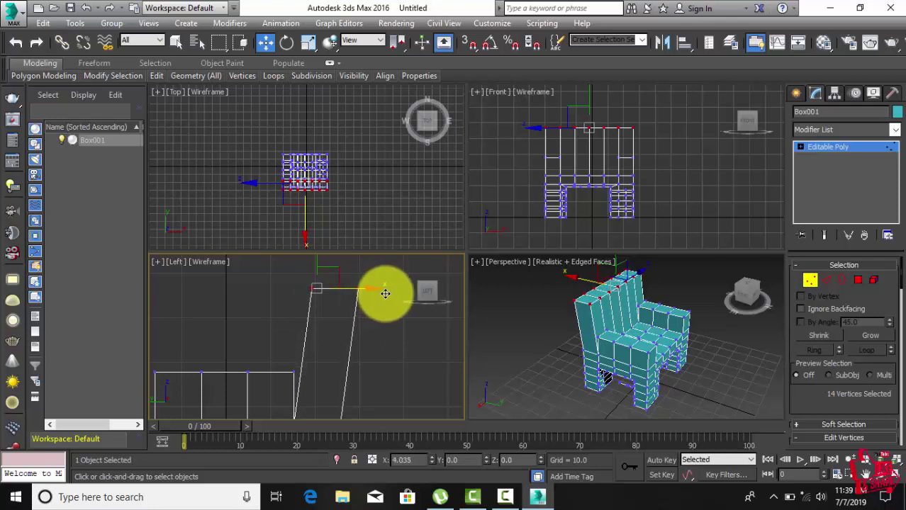
click(550, 365)
click(723, 388)
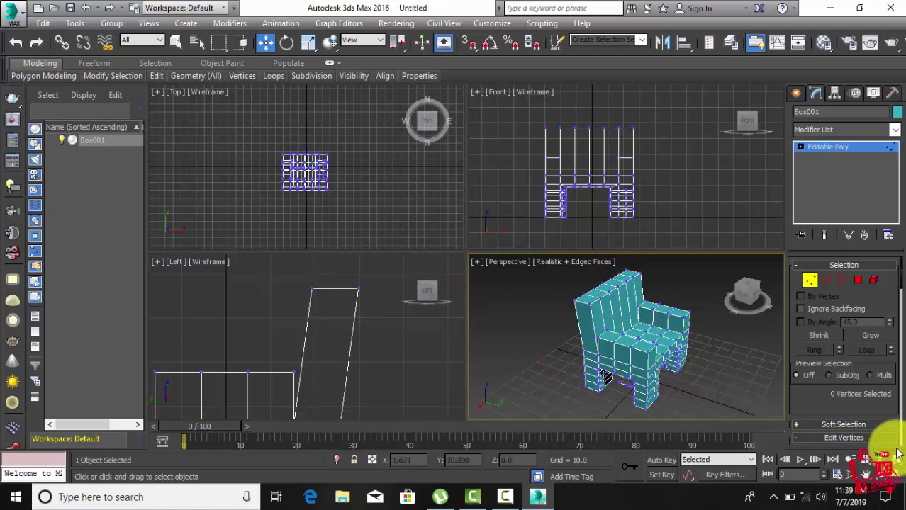
click(895, 475)
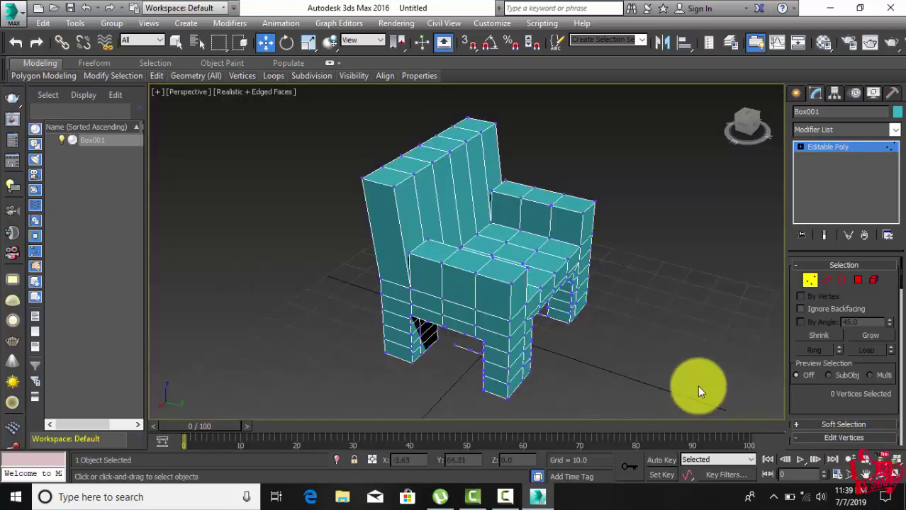
click(616, 339)
alt+middle_drag(590, 328, 738, 301)
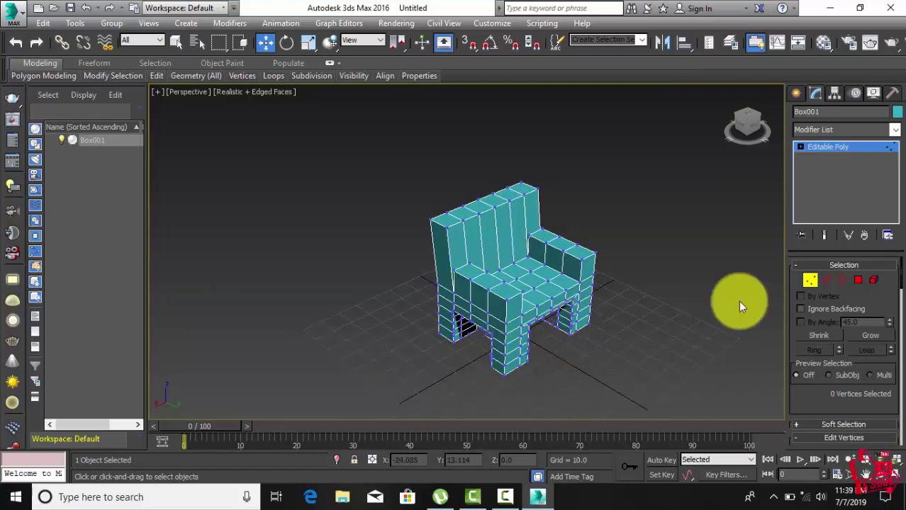
- Leave vertex editing and apply a TurboSmooth modifier to the whole chair to round its edges
click(795, 93)
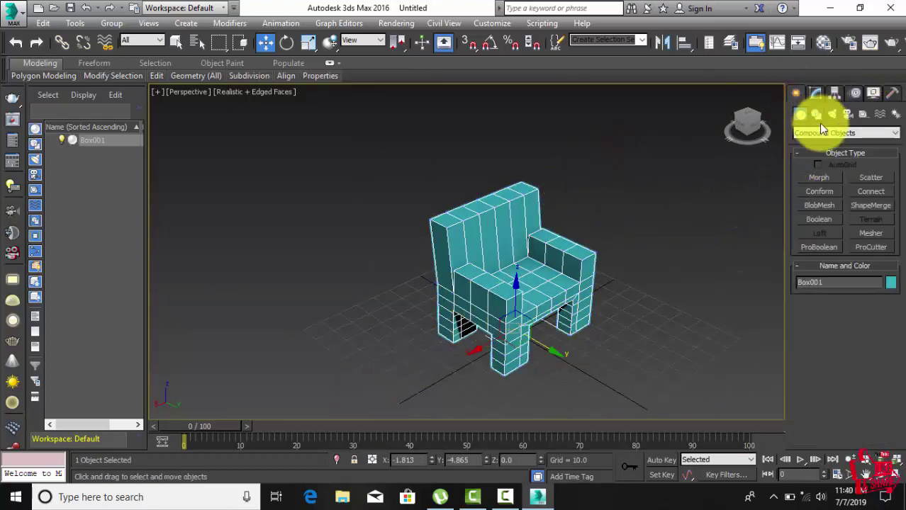
click(815, 96)
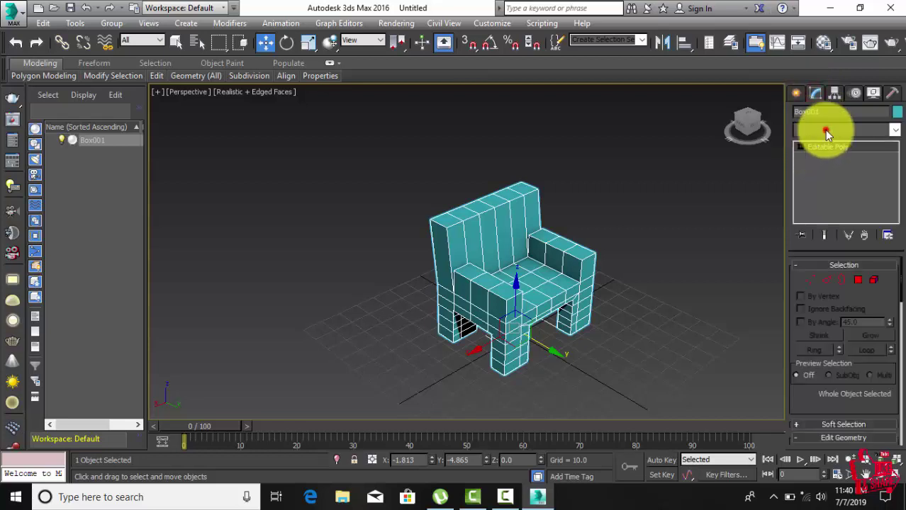
click(825, 131)
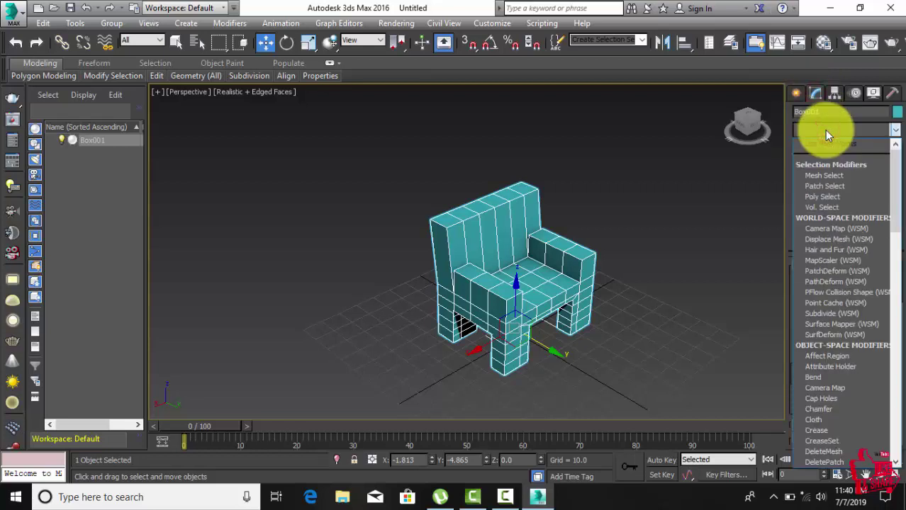
key(t)
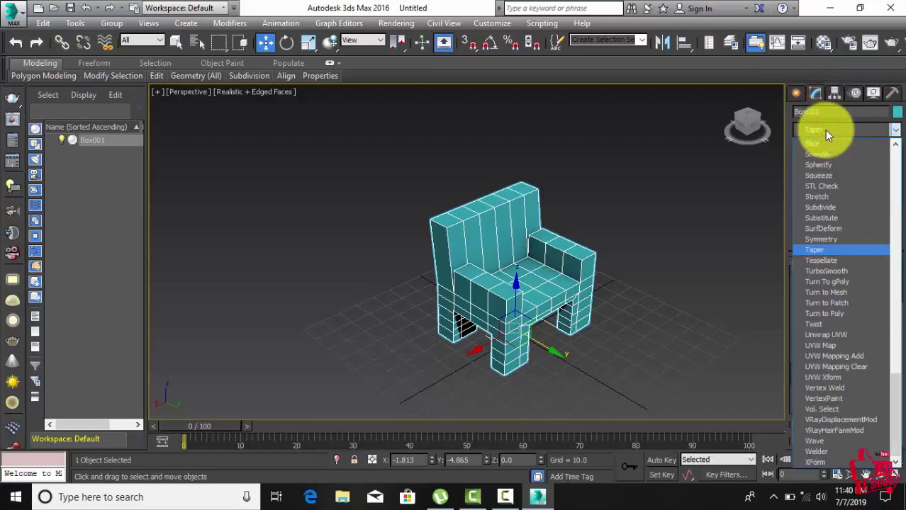
click(830, 271)
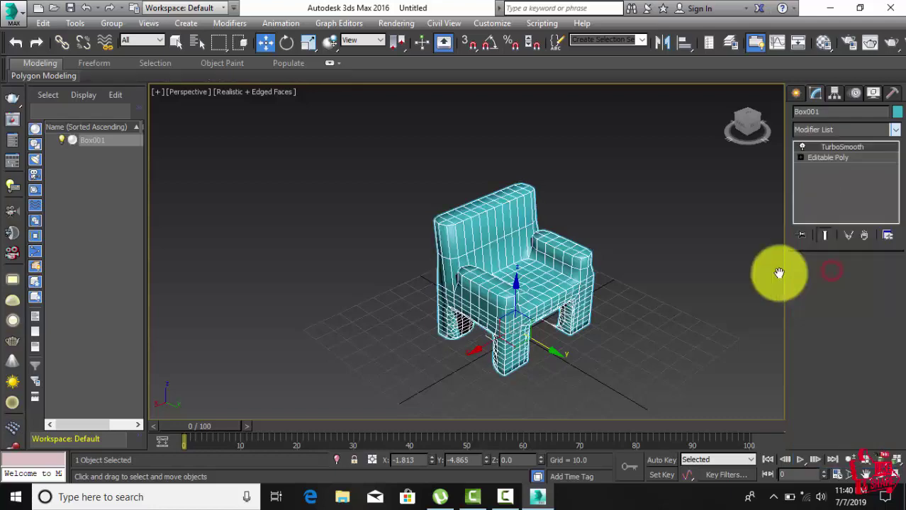
click(607, 248)
scroll(633, 282, up, 3)
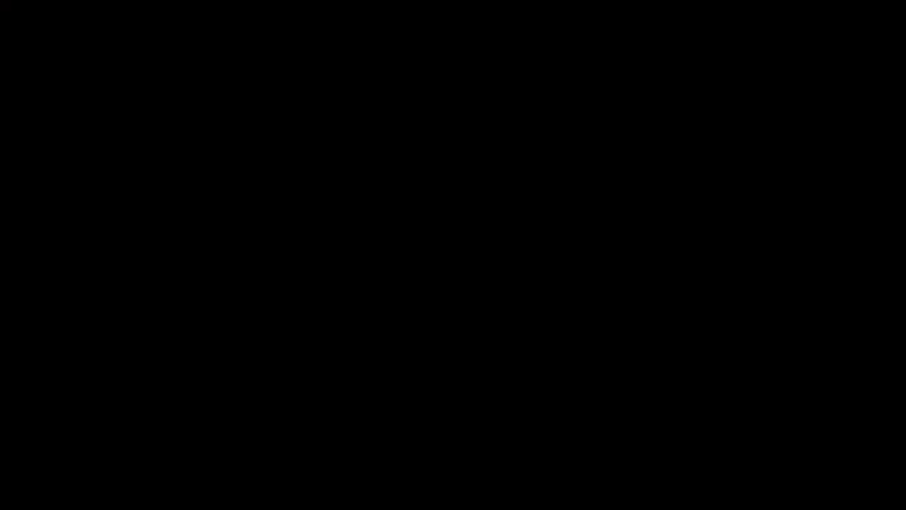